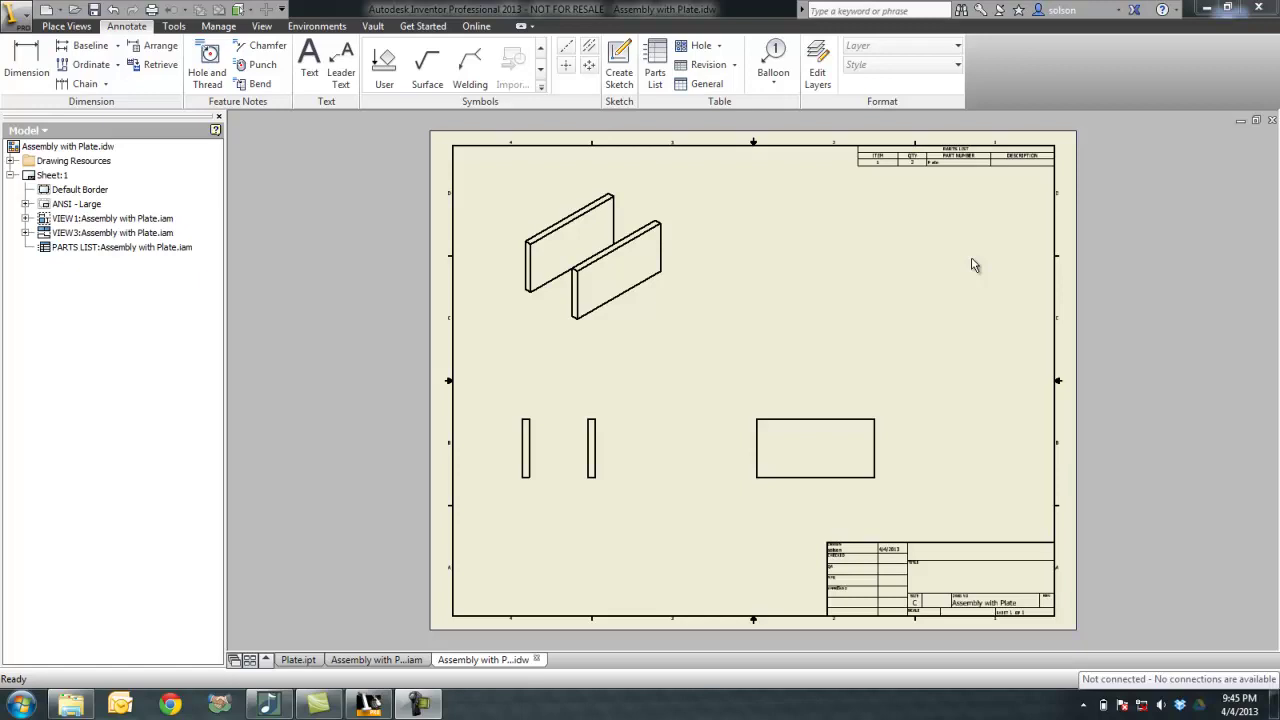
# Switch to Plate.ipt and show its Parameters table: d0 4 in, d1 2 in, d2 0.25 in, d3 0 deg
pyautogui.scroll(3, 940, 271)
pyautogui.scroll(-5, 975, 243)
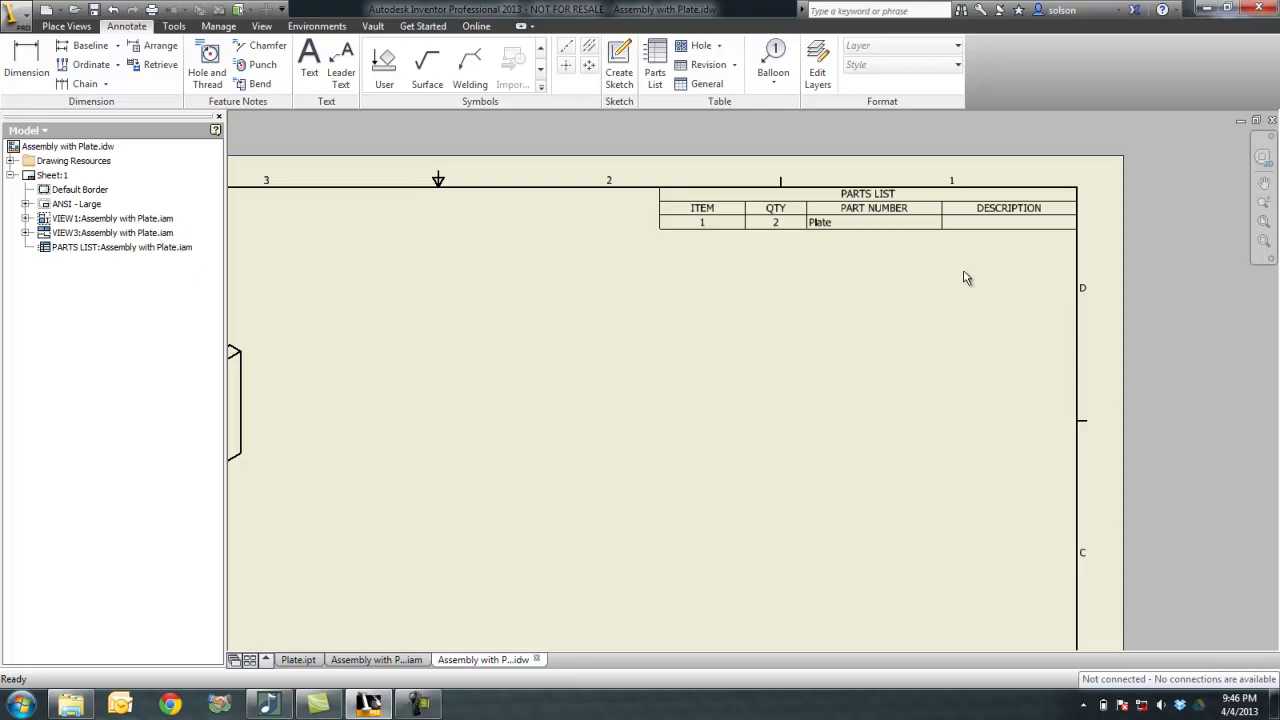
pyautogui.press('Home')
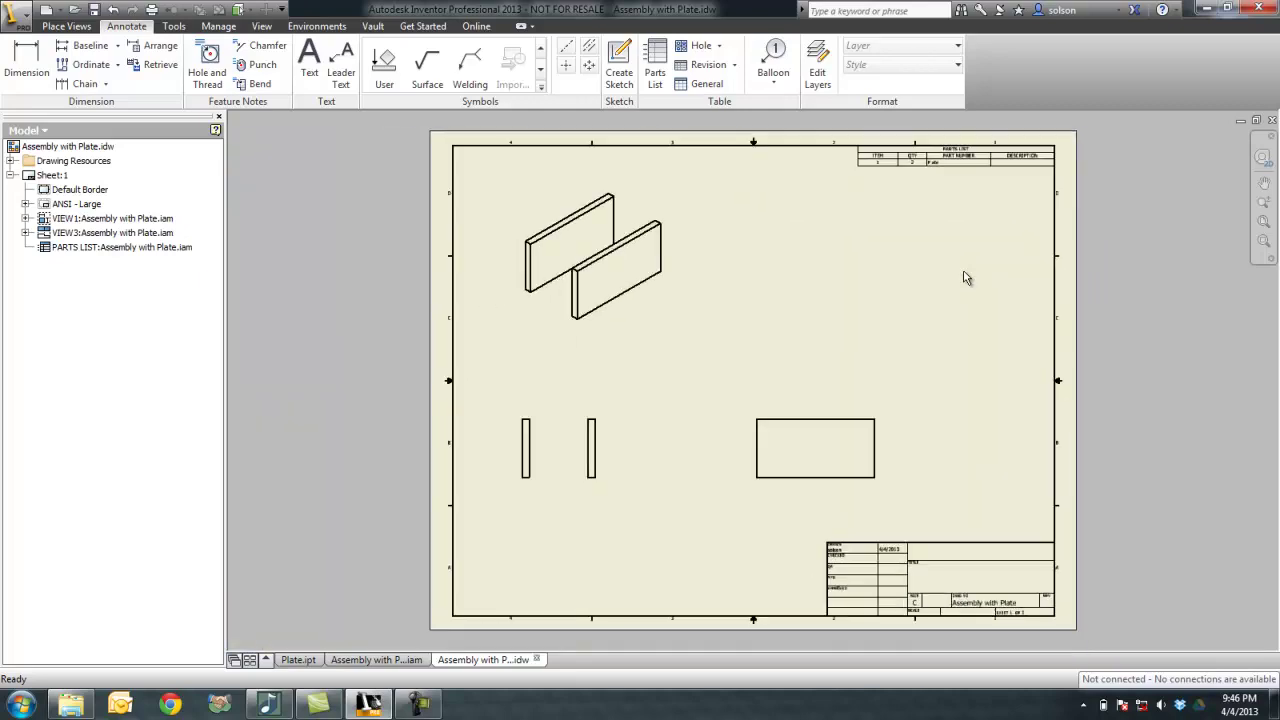
pyautogui.click(297, 660)
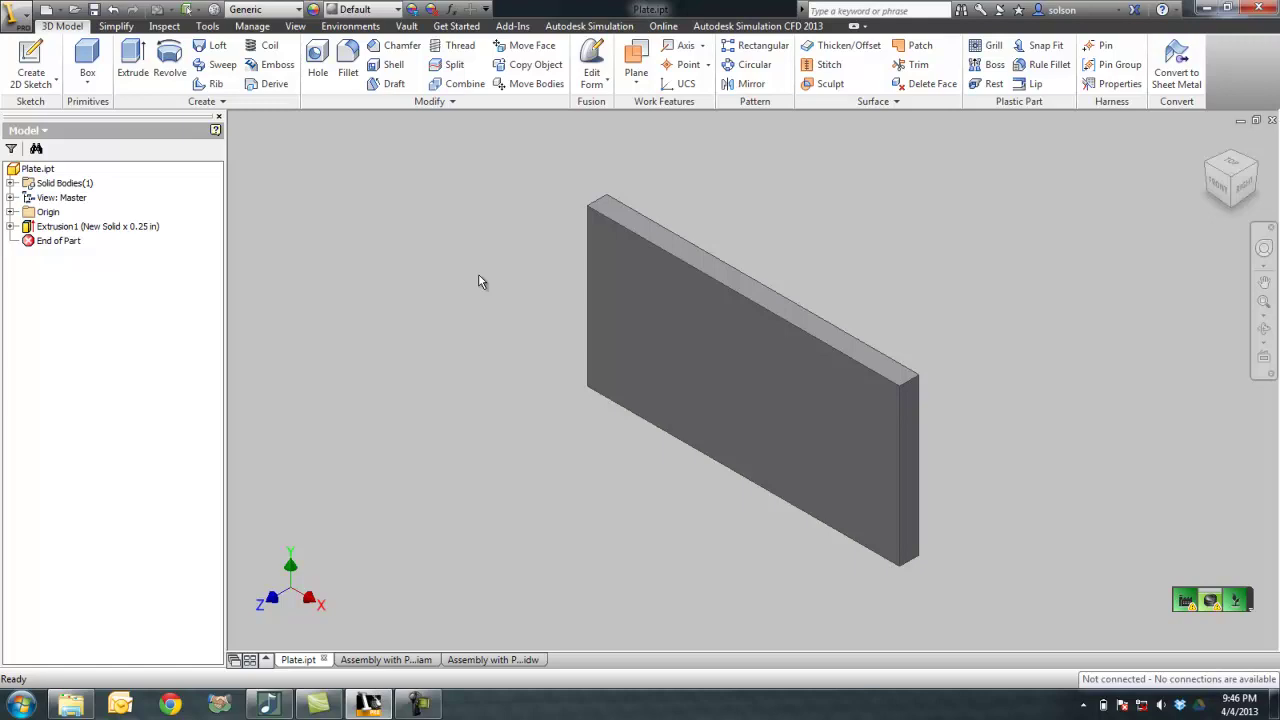
pyautogui.click(451, 9)
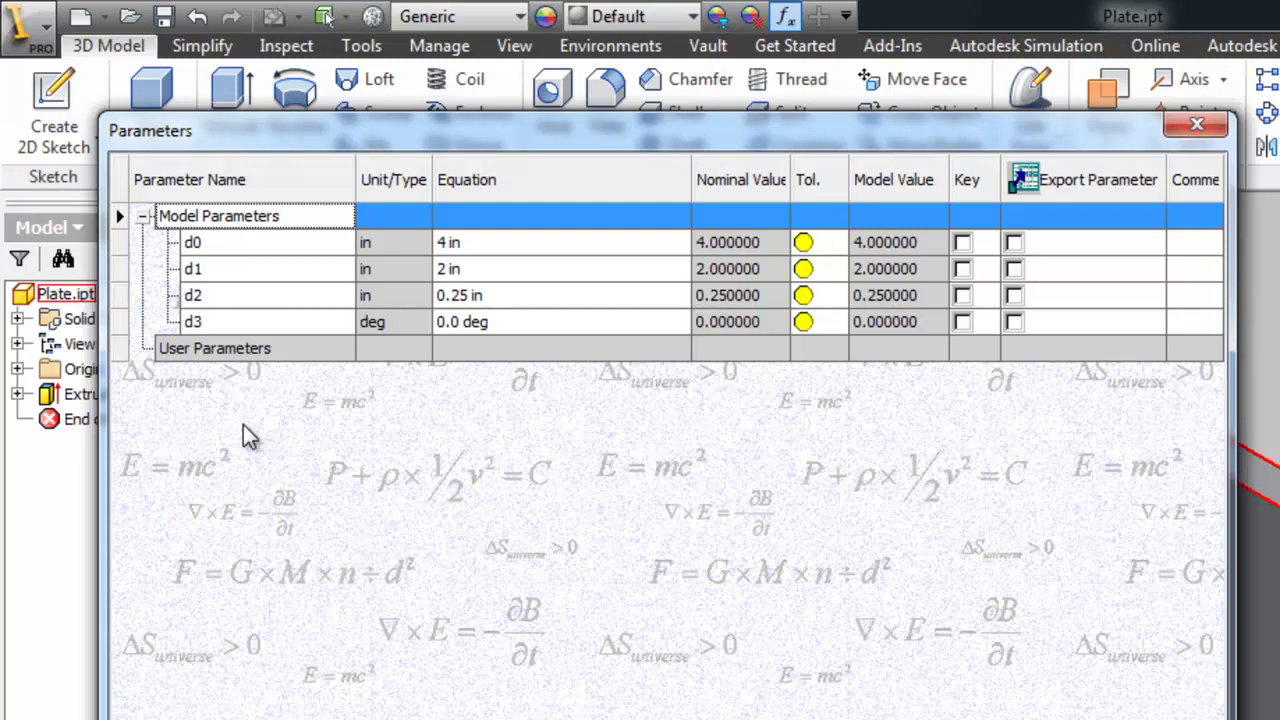
# Rename parameters d0, d1 and d2 to Length, Width and Thickness
pyautogui.click(222, 242)
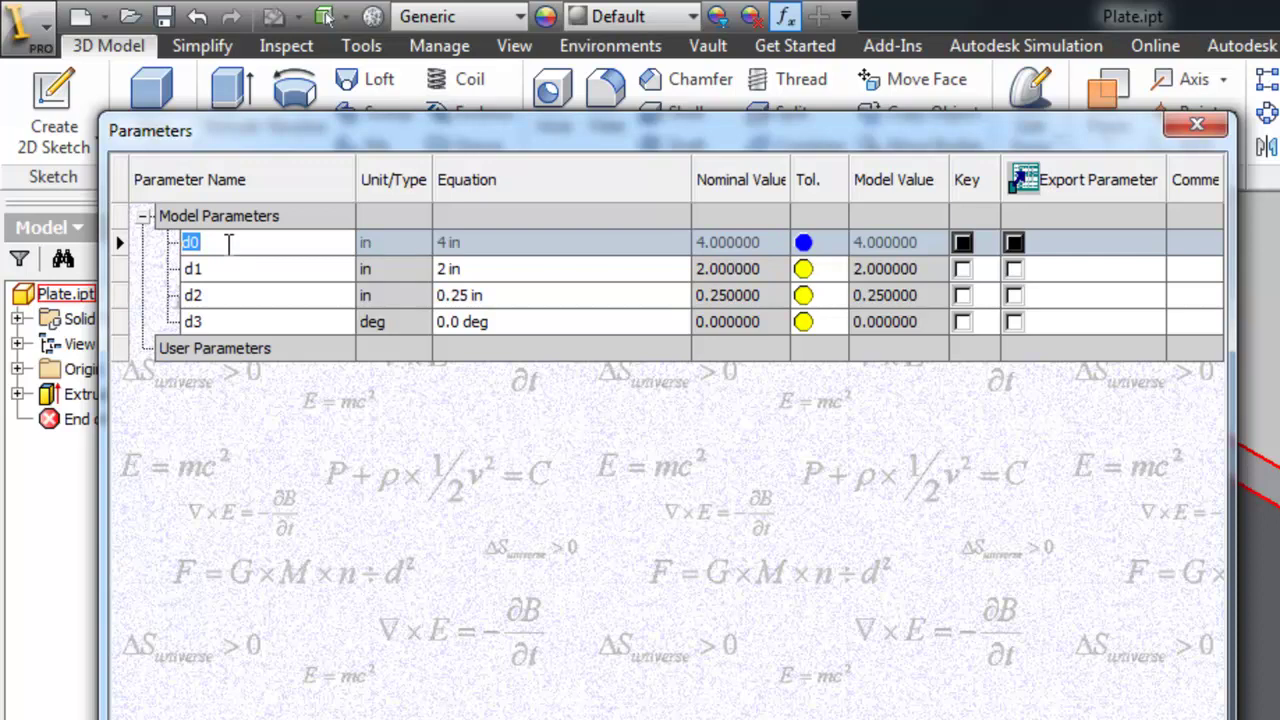
pyautogui.write('Length')
pyautogui.press('Return')
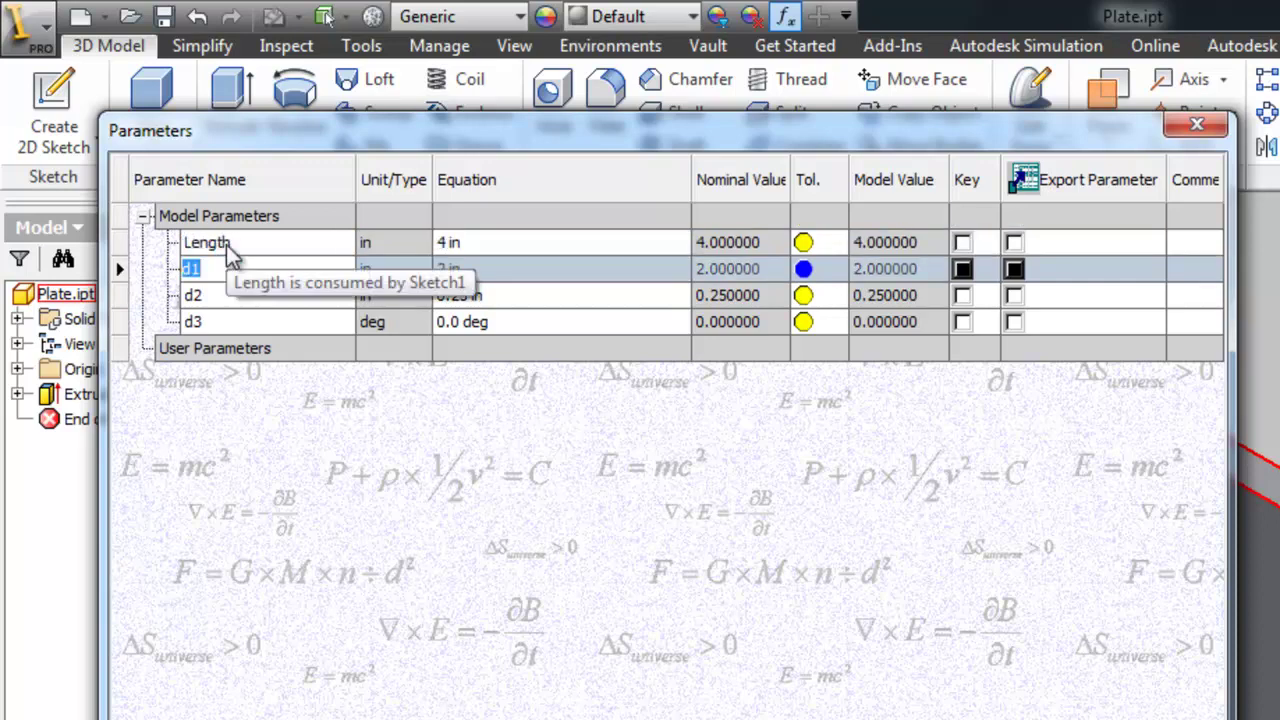
pyautogui.write('Width')
pyautogui.press('Return')
pyautogui.write('Thickness')
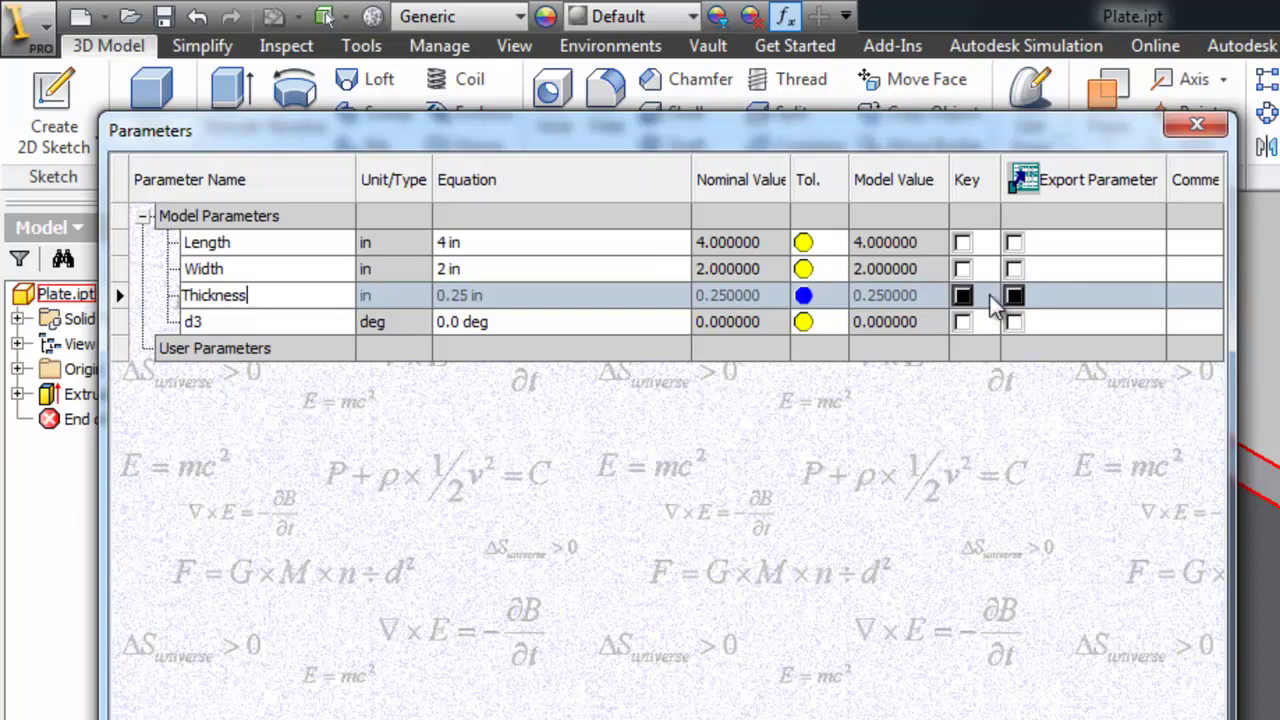
# Mark Length, Width and Thickness for export as properties
pyautogui.click(1014, 243)
pyautogui.click(1014, 269)
pyautogui.click(1014, 295)
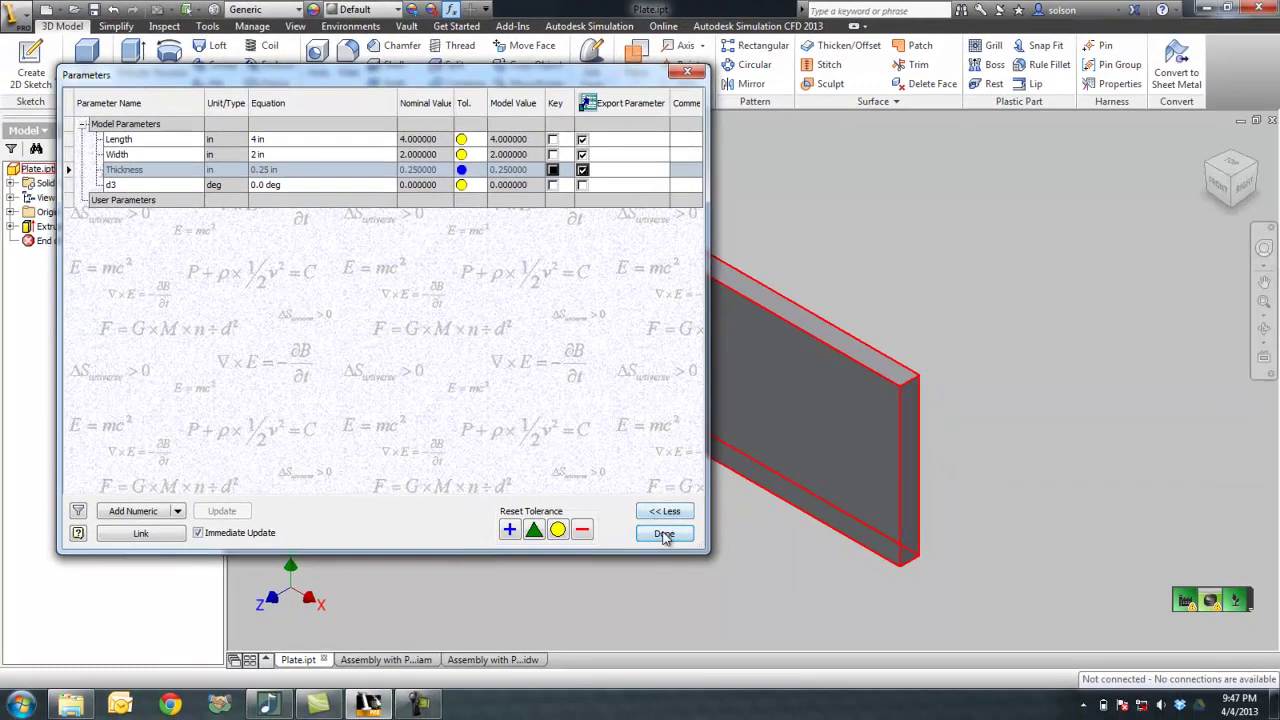
# Confirm Plate.ipt's custom iProperties list Length 4.000 in, Width 2.000 in, Thickness 0.250 in
pyautogui.click(665, 535)
pyautogui.rightClick(47, 172)
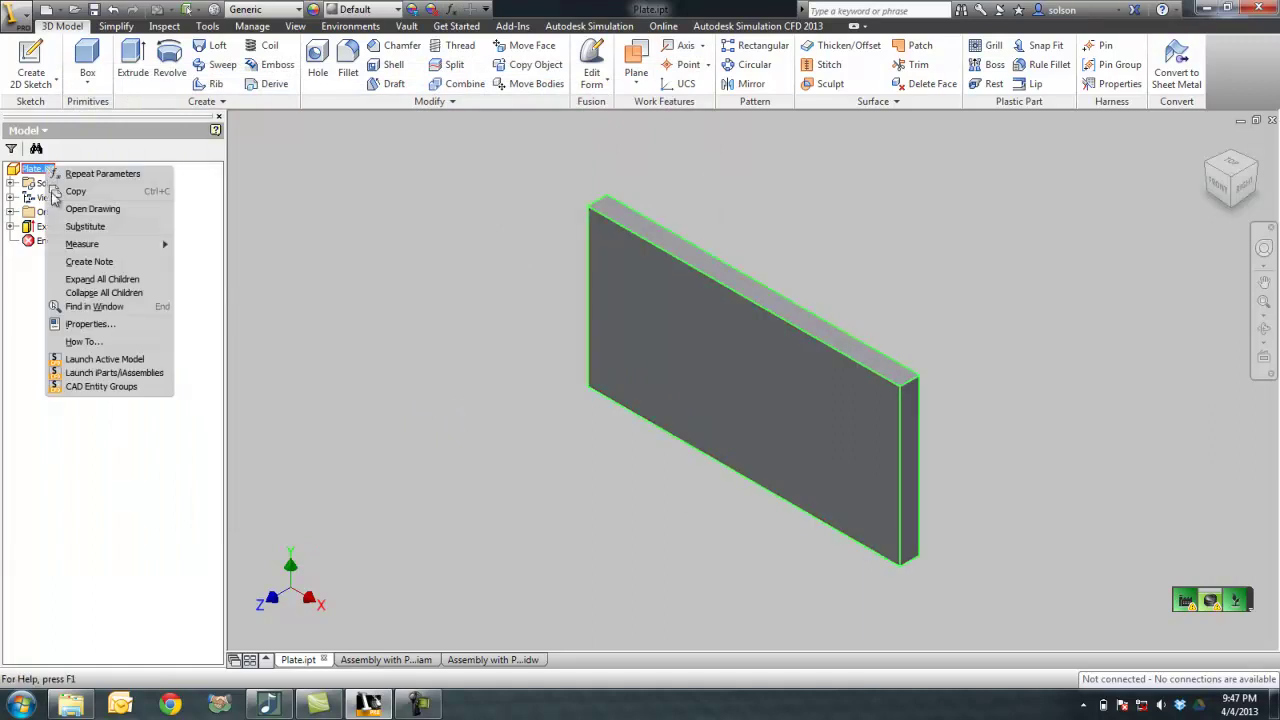
pyautogui.click(138, 324)
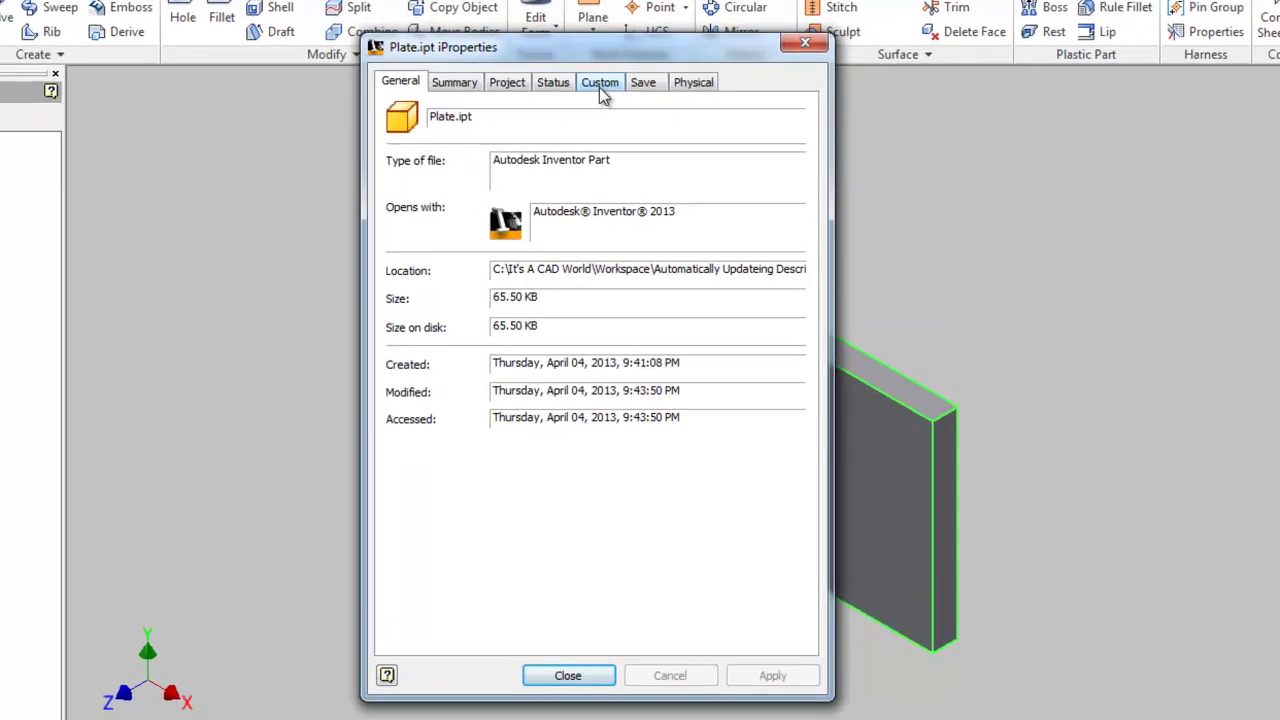
pyautogui.click(641, 124)
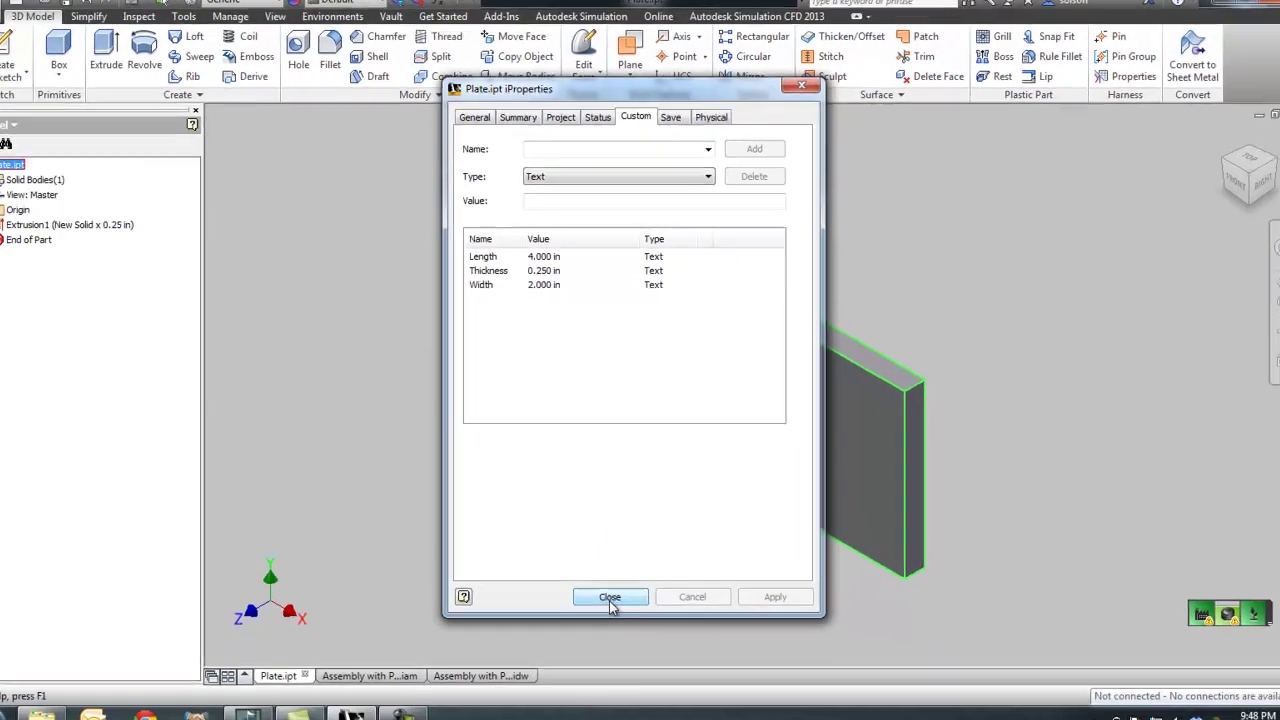
pyautogui.click(567, 675)
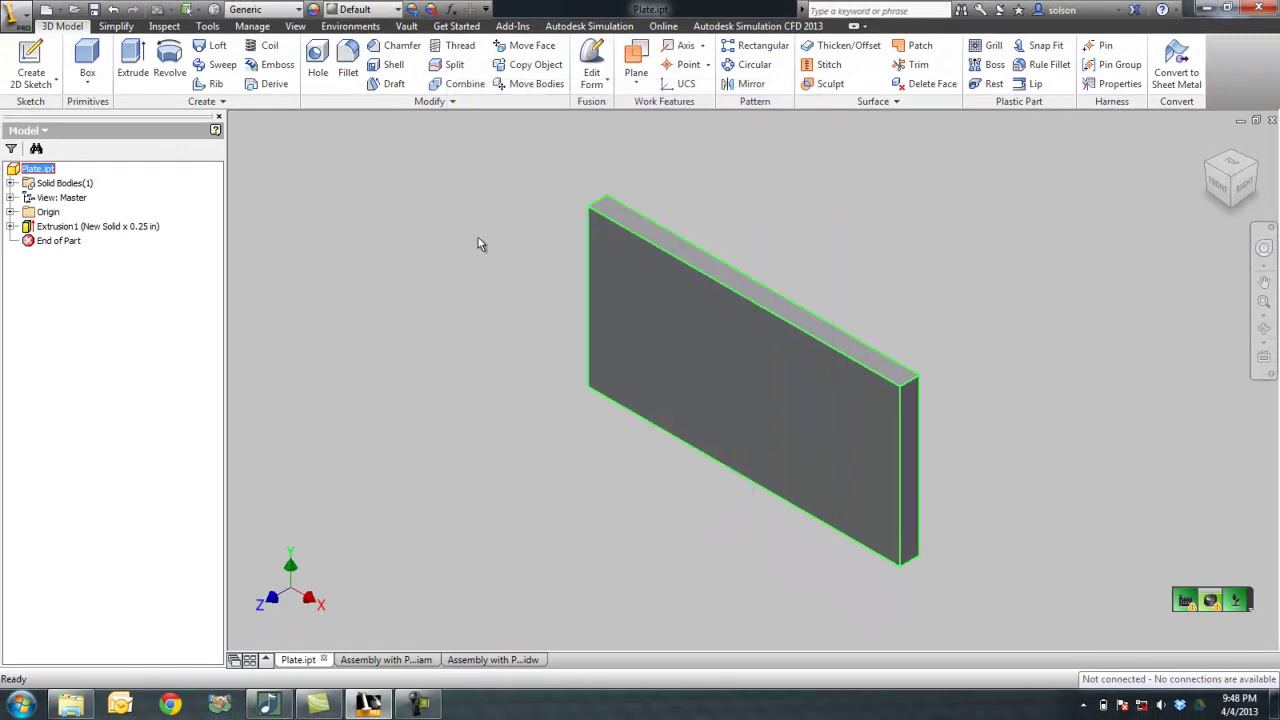
# Set Length's custom property format to drop trailing zeros and the units string
pyautogui.click(450, 9)
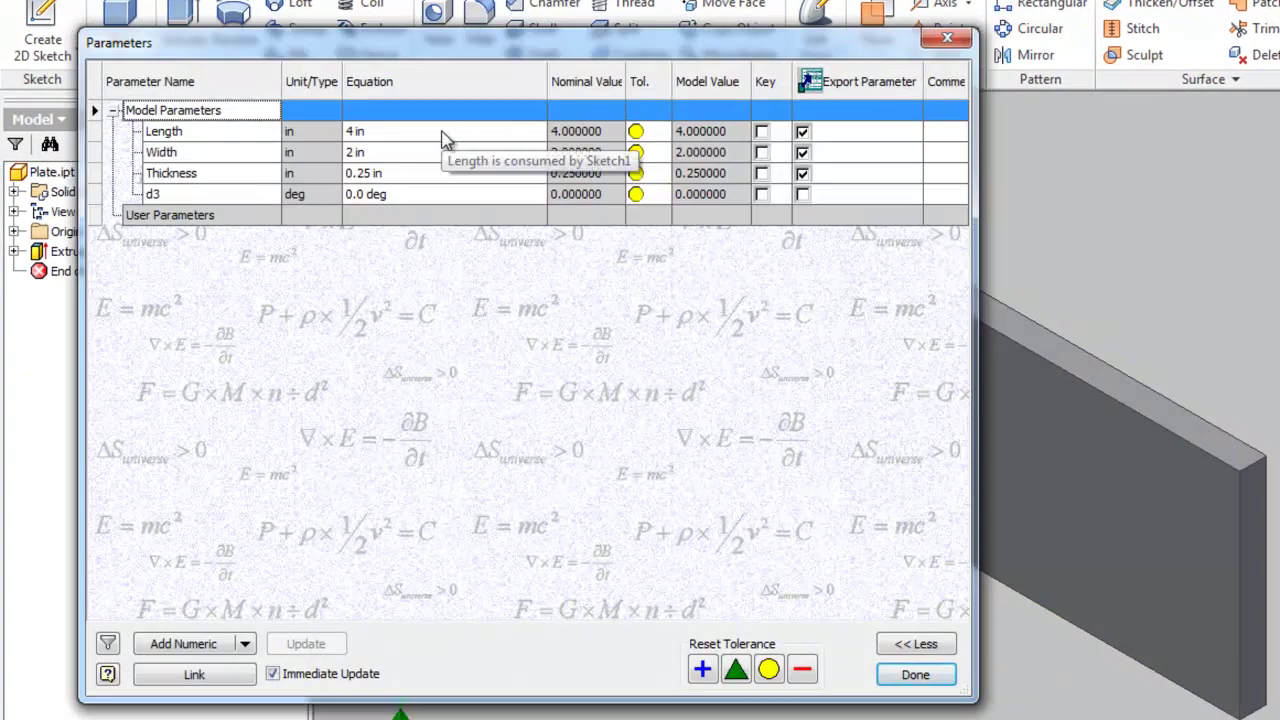
pyautogui.rightClick(444, 140)
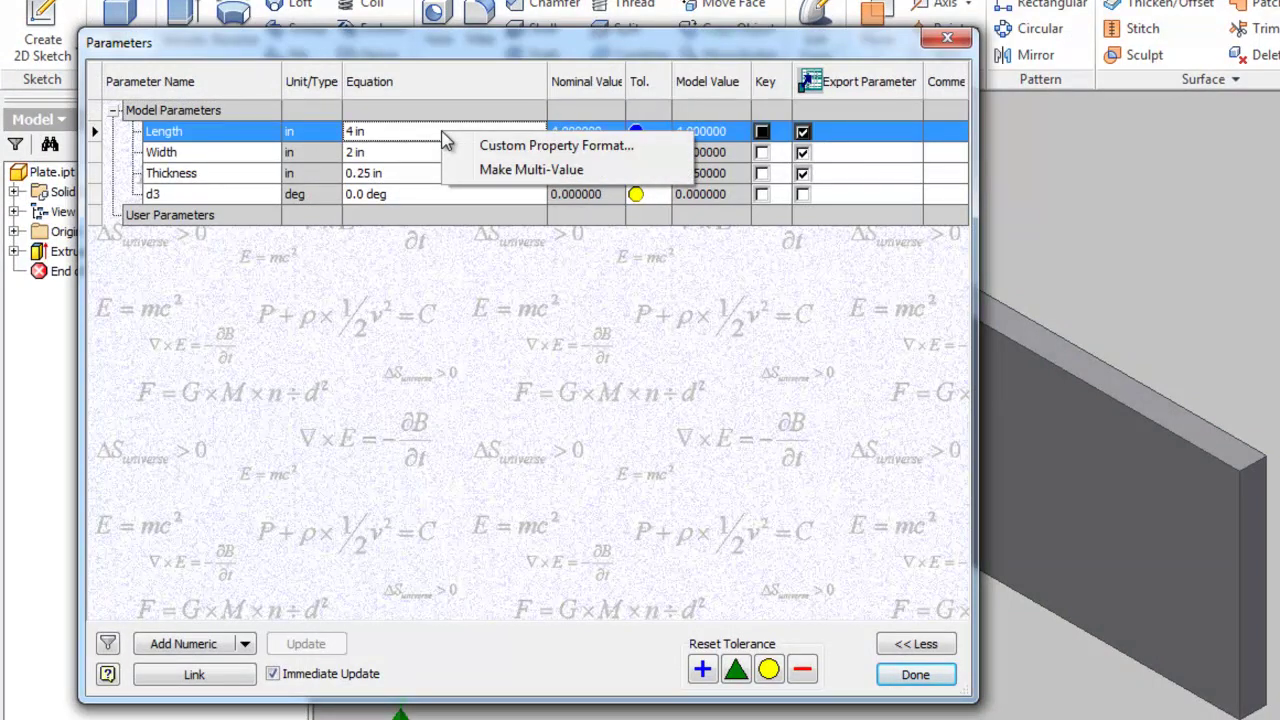
pyautogui.click(500, 148)
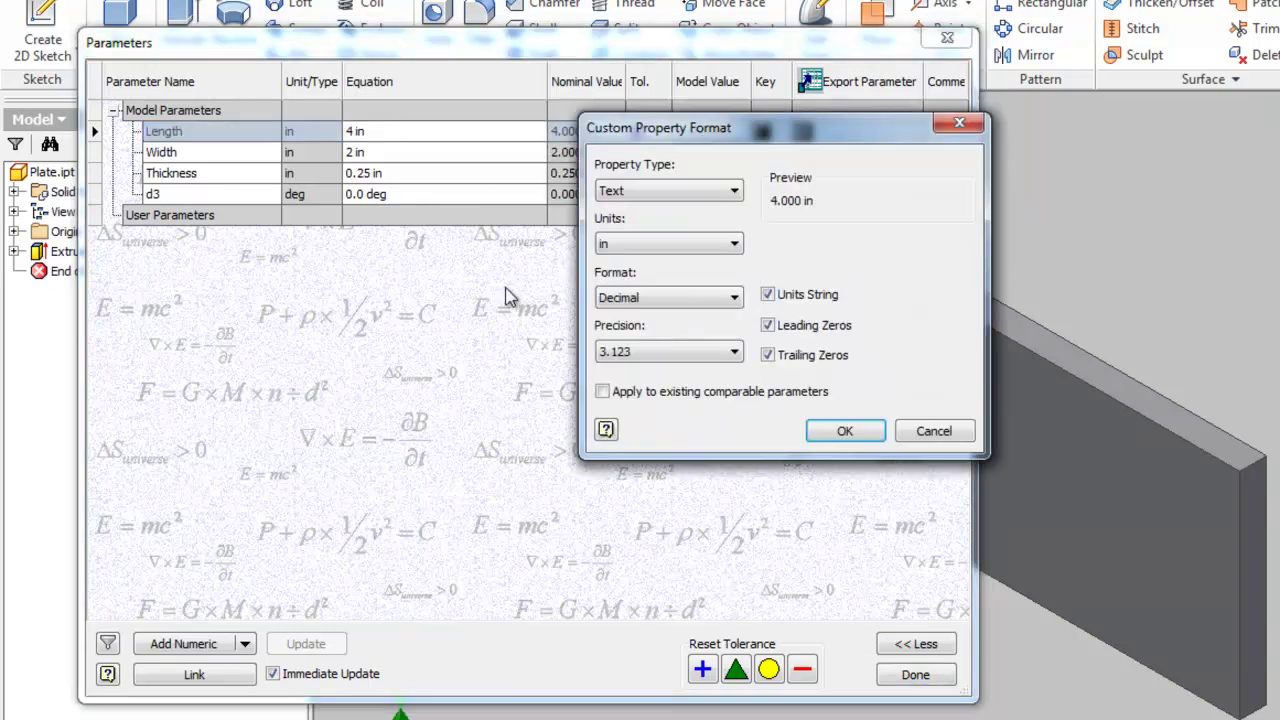
pyautogui.click(767, 355)
pyautogui.click(768, 295)
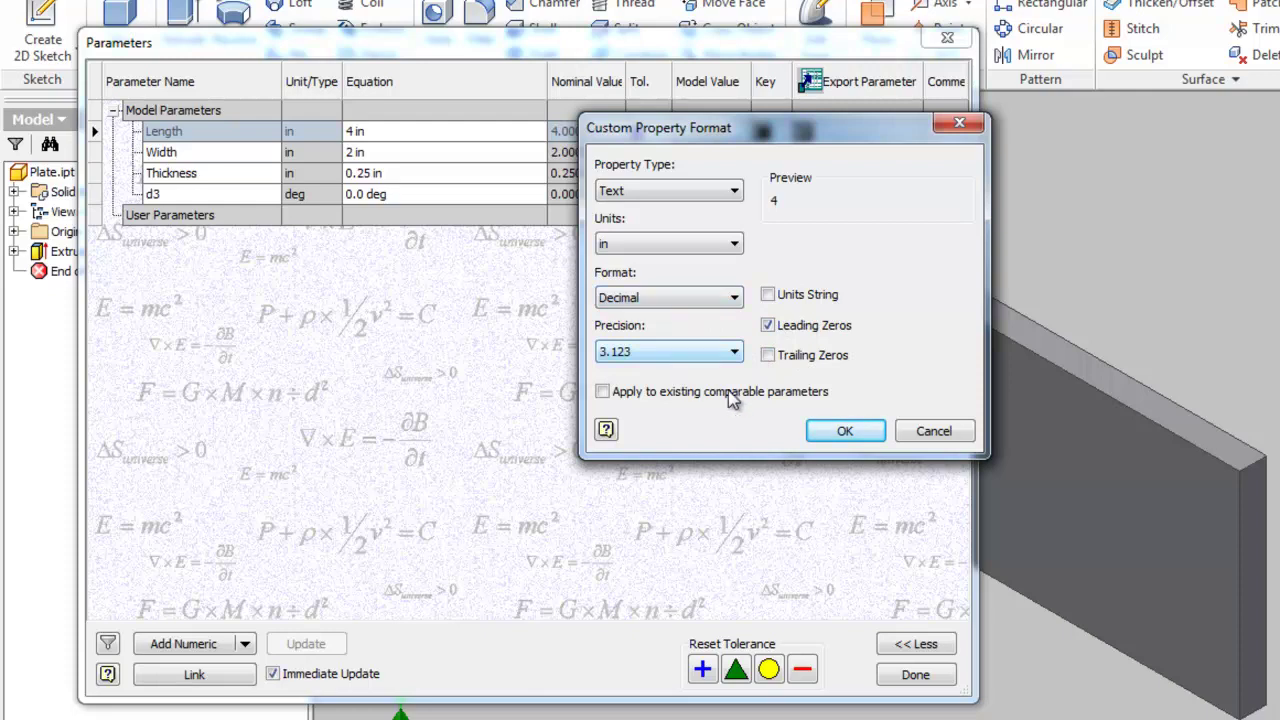
pyautogui.click(820, 431)
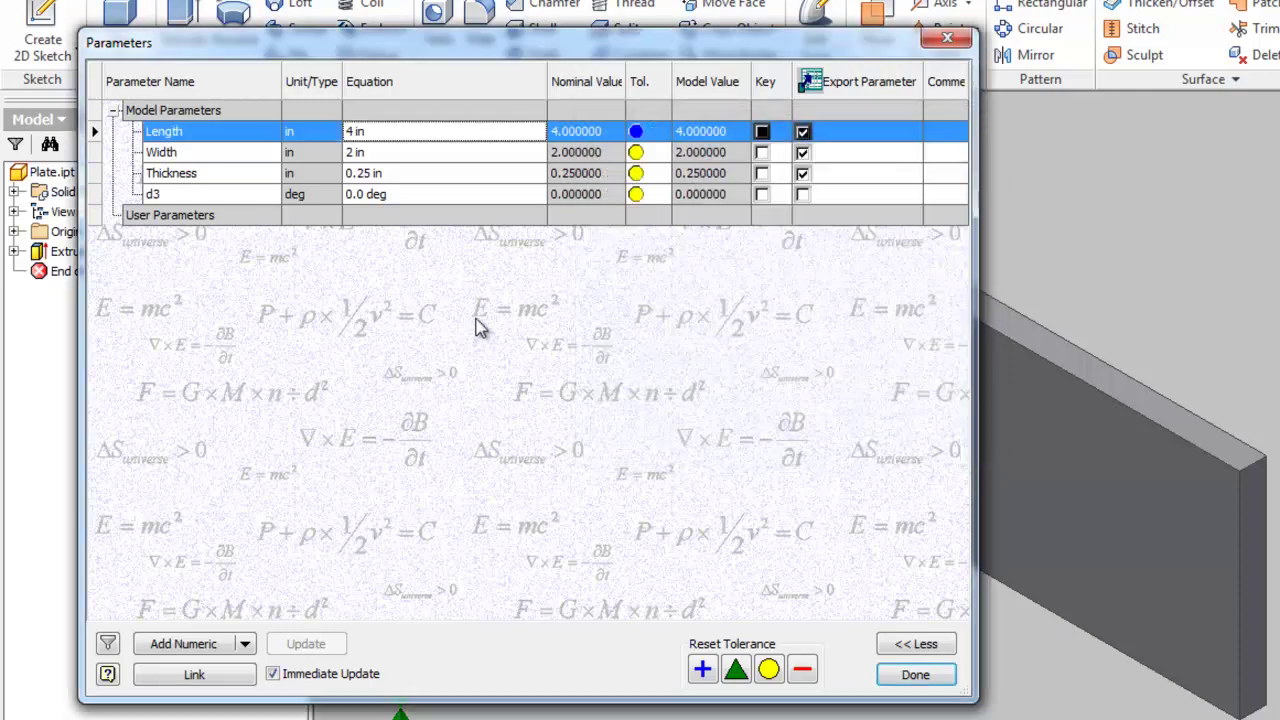
# Change Length's custom property format to Fractional with 1/16 precision
pyautogui.rightClick(412, 132)
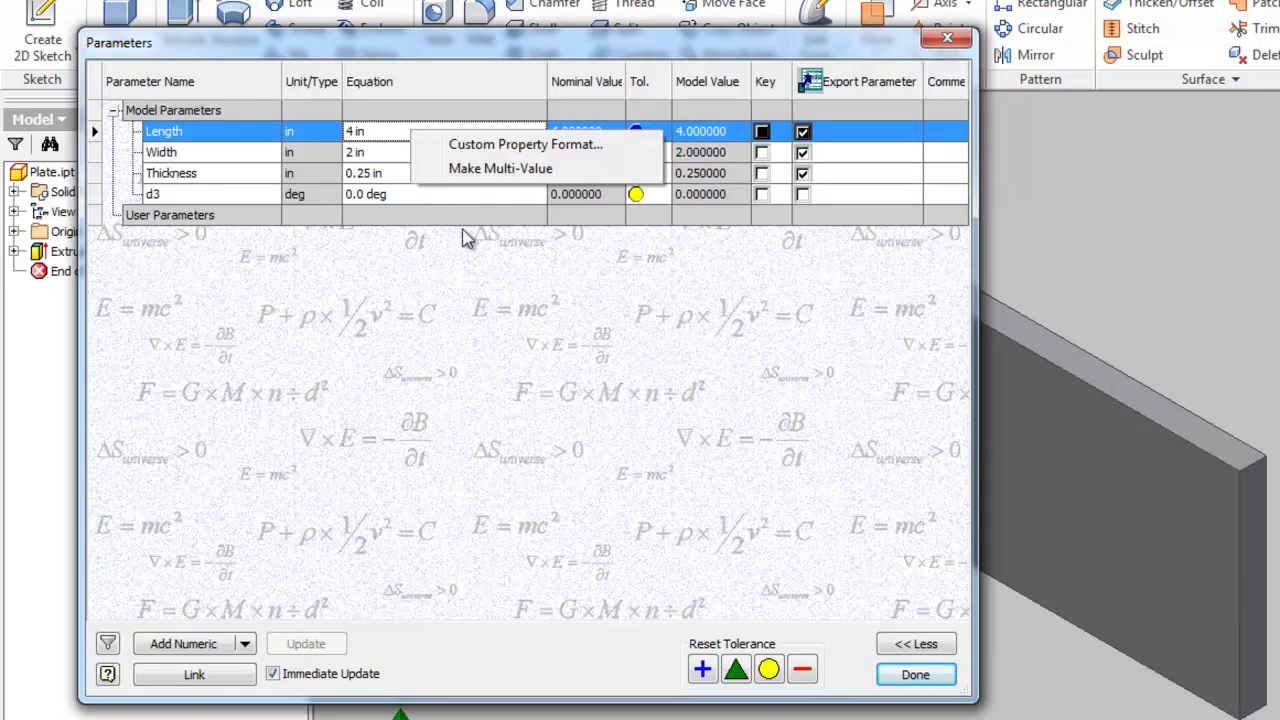
pyautogui.click(473, 146)
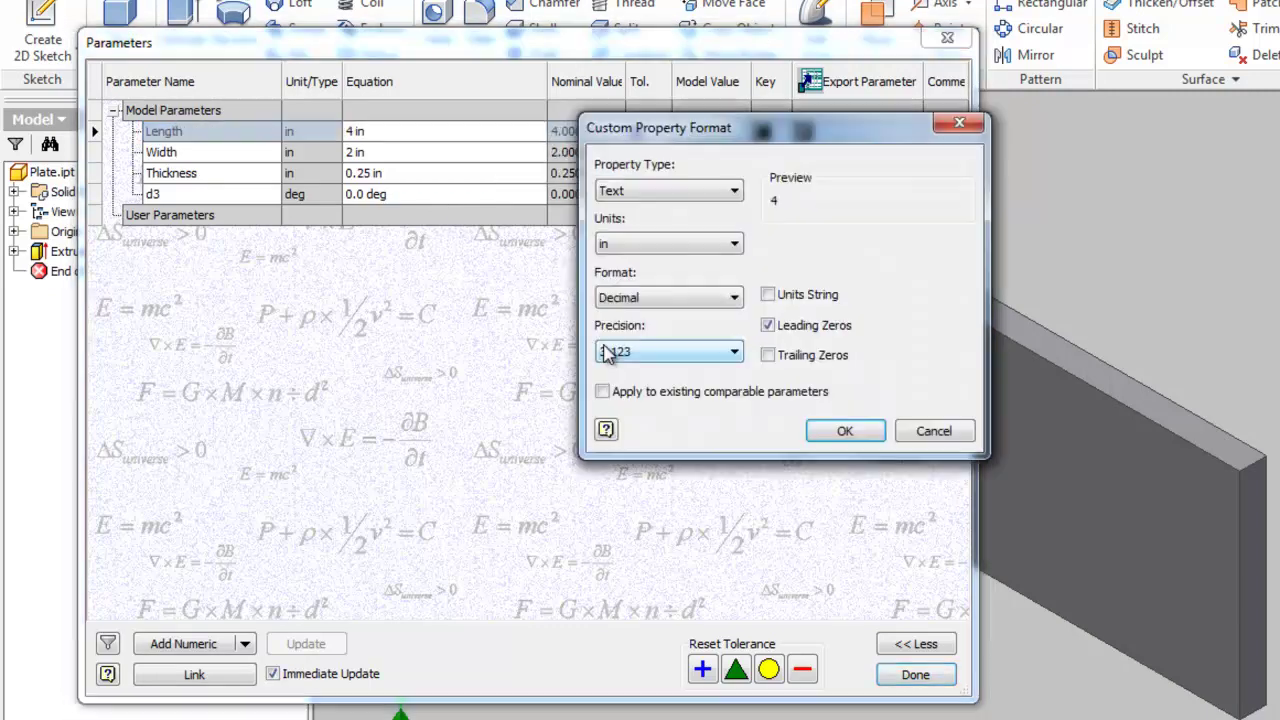
pyautogui.click(684, 298)
pyautogui.click(678, 333)
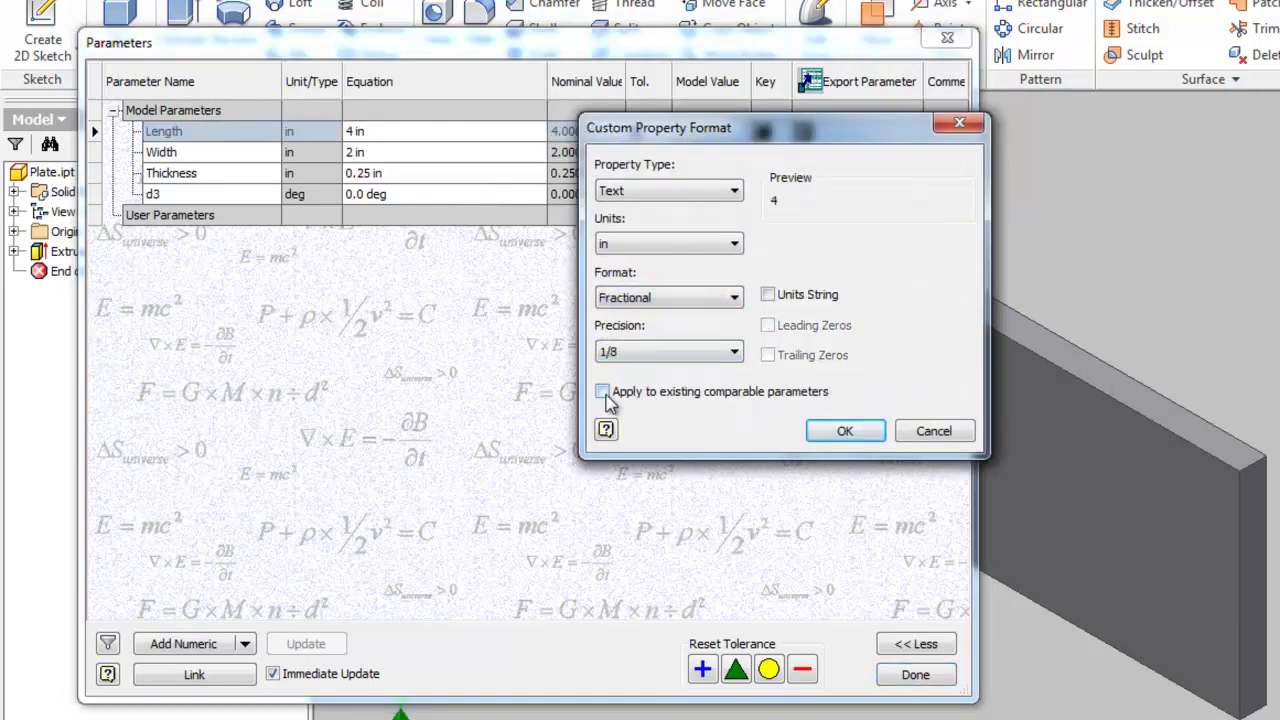
pyautogui.click(682, 352)
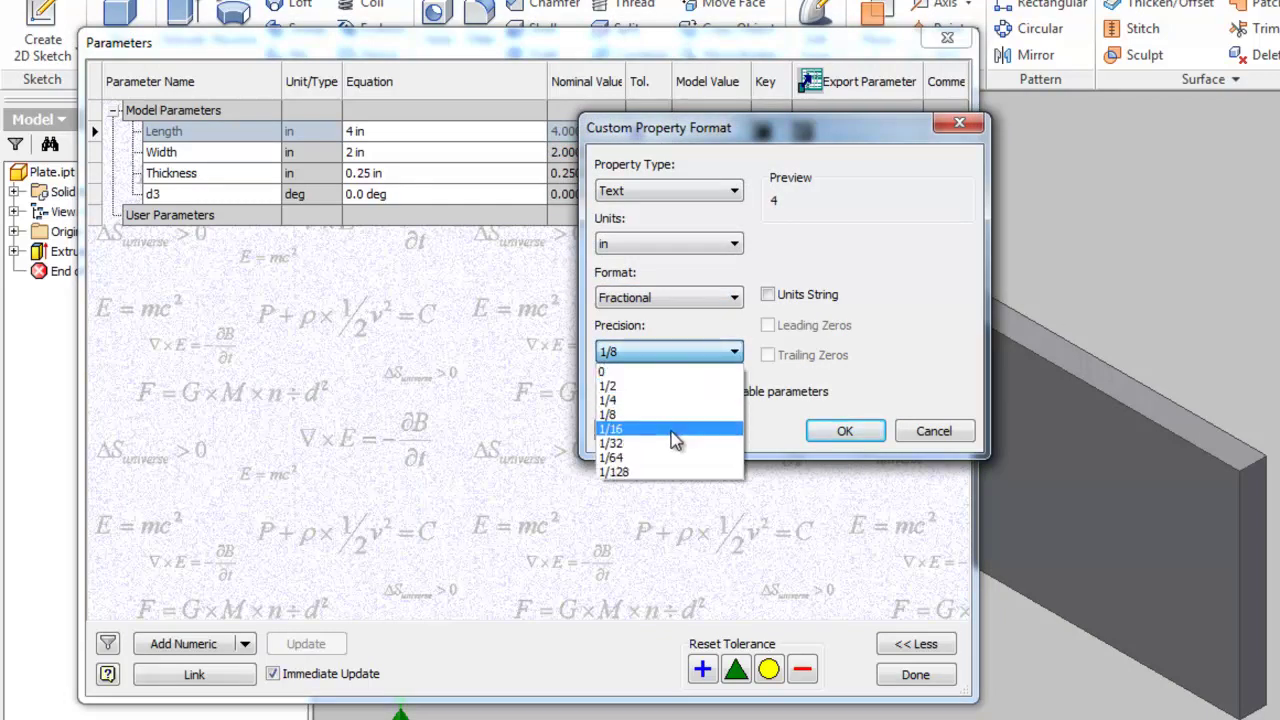
pyautogui.click(676, 429)
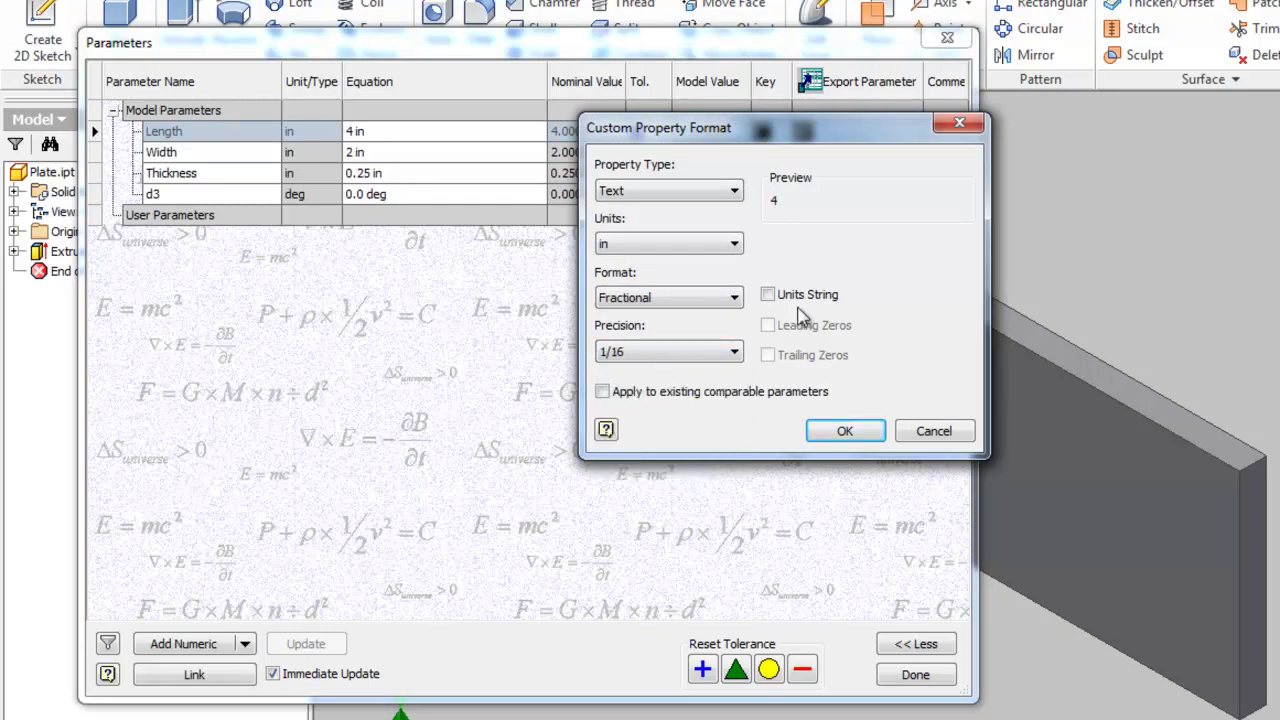
pyautogui.click(845, 431)
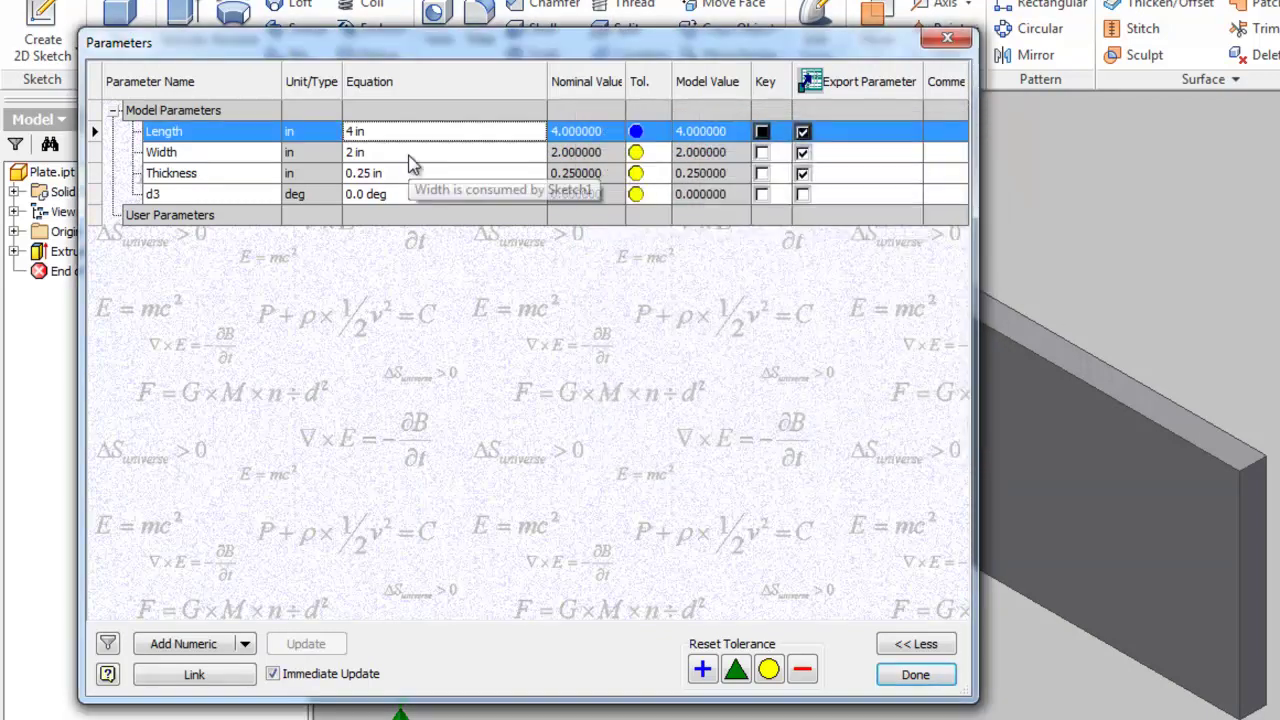
# Set Width's custom property format to Fractional at 1/16 precision
pyautogui.rightClick(418, 156)
pyautogui.click(448, 174)
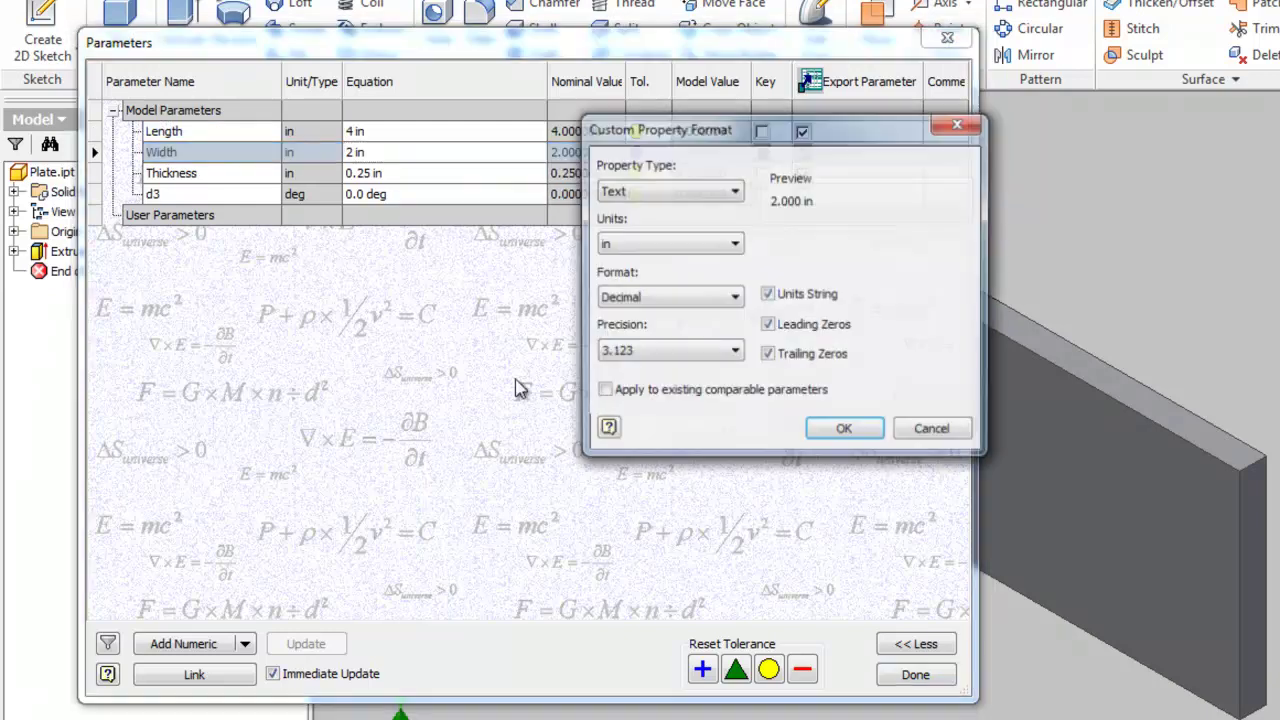
pyautogui.click(705, 305)
pyautogui.click(695, 330)
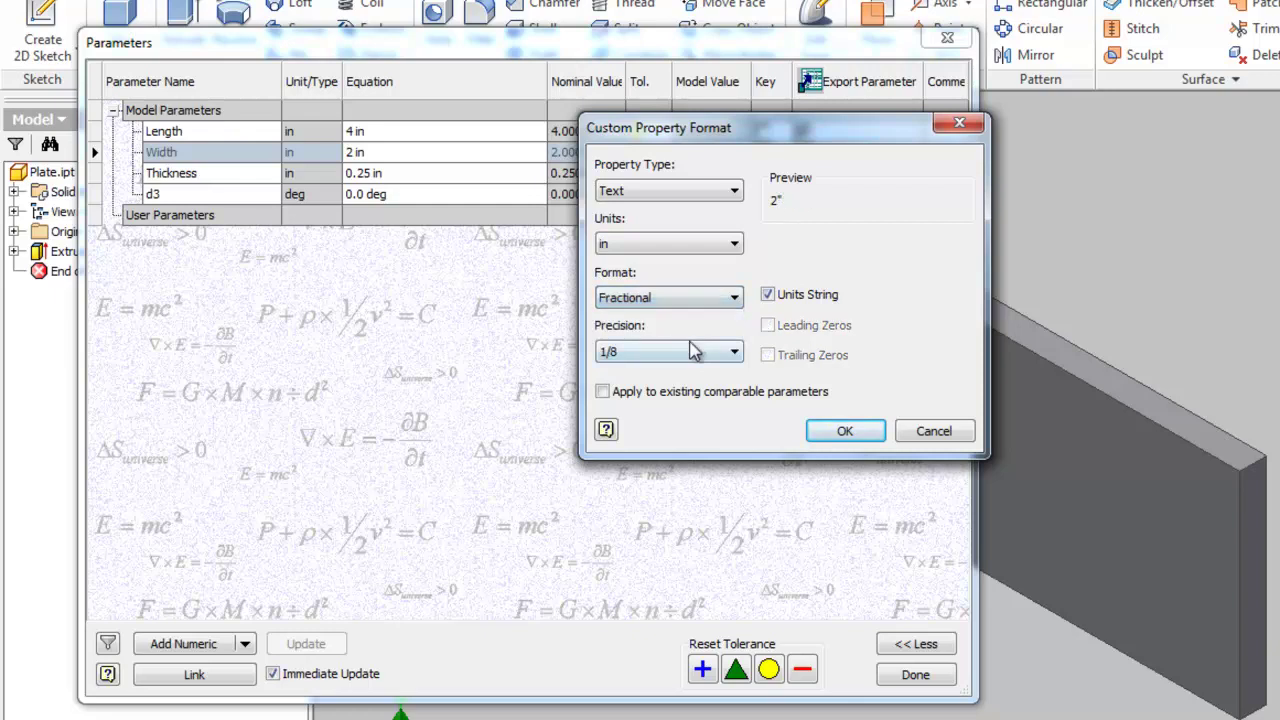
pyautogui.click(692, 352)
pyautogui.click(673, 429)
pyautogui.click(843, 438)
# Remove the units string from Thickness's property format, keeping Decimal 3.123, and close Parameters
pyautogui.rightClick(398, 176)
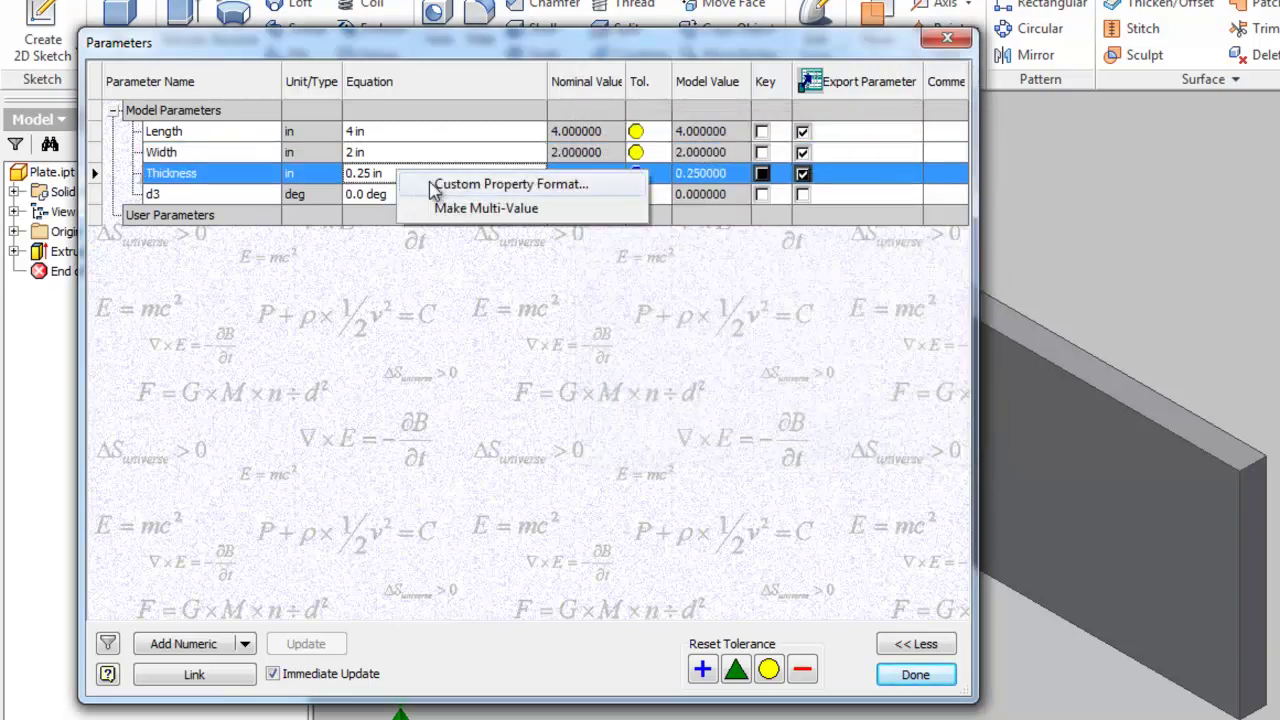
pyautogui.click(430, 185)
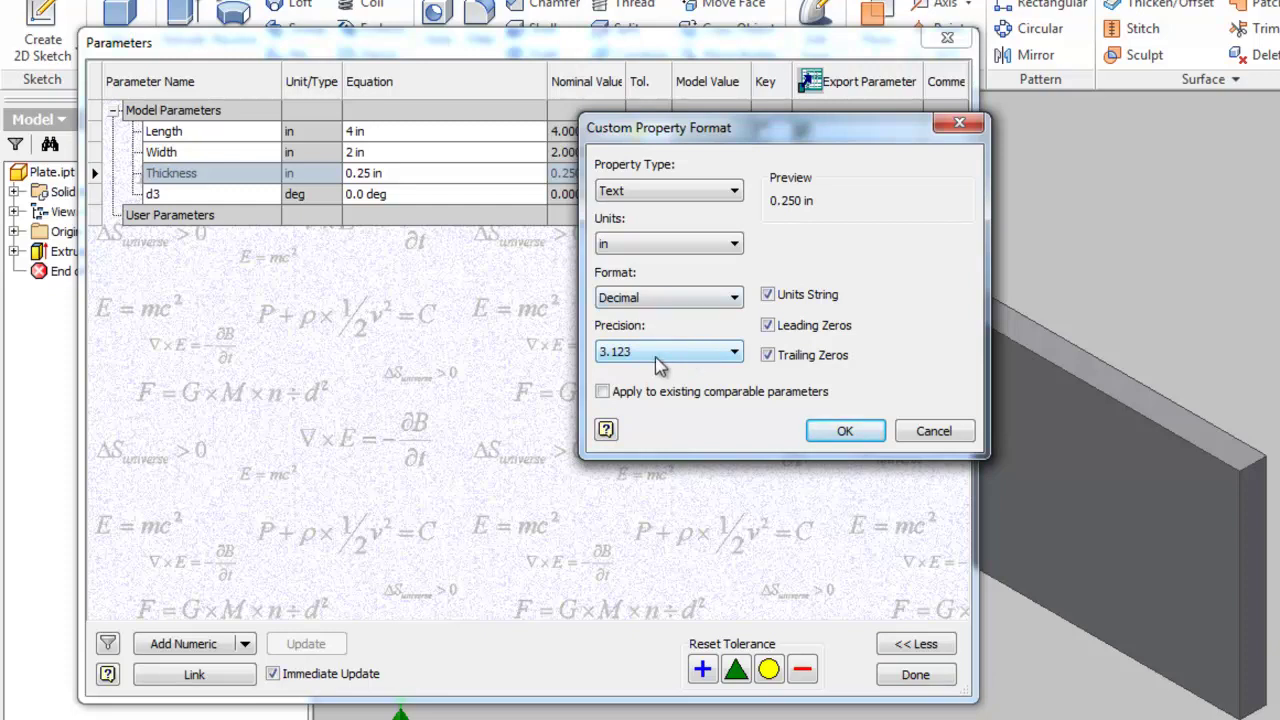
pyautogui.click(768, 295)
pyautogui.click(710, 298)
pyautogui.click(845, 432)
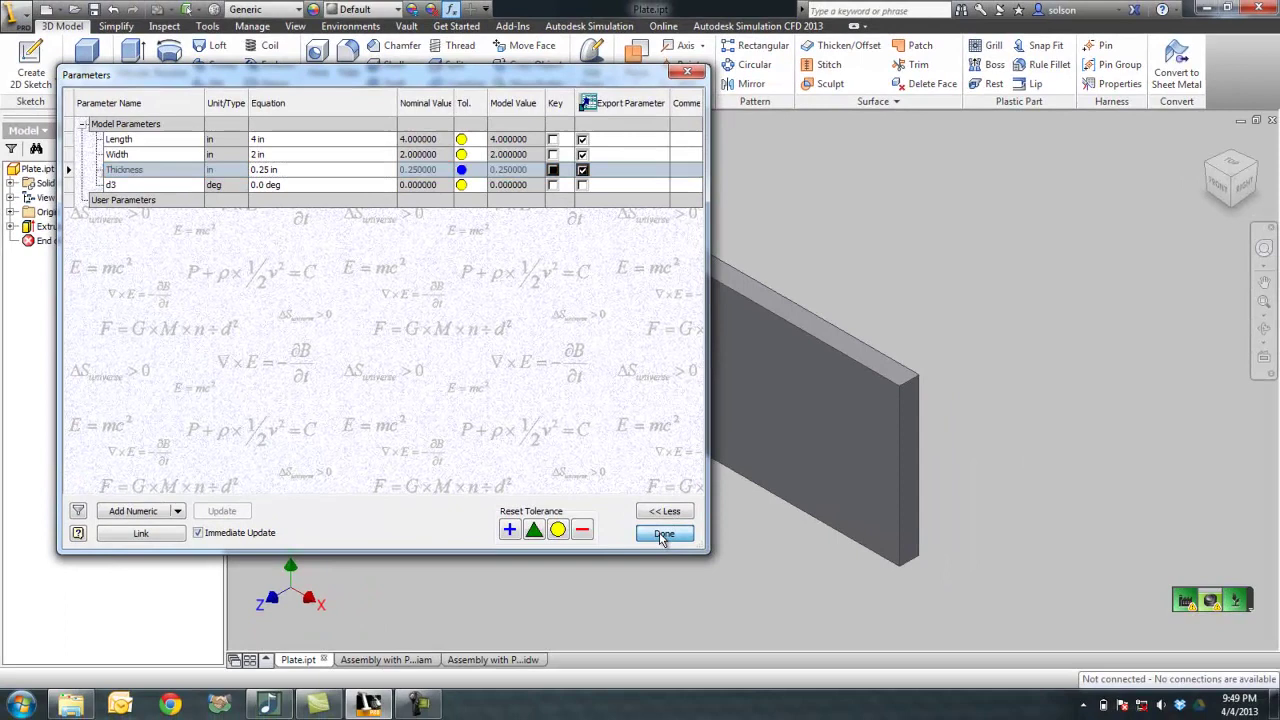
pyautogui.click(915, 674)
# Enter the Description formula =PL <Thickness> x <Width> x <Length> in Plate's Project iProperties
pyautogui.rightClick(45, 169)
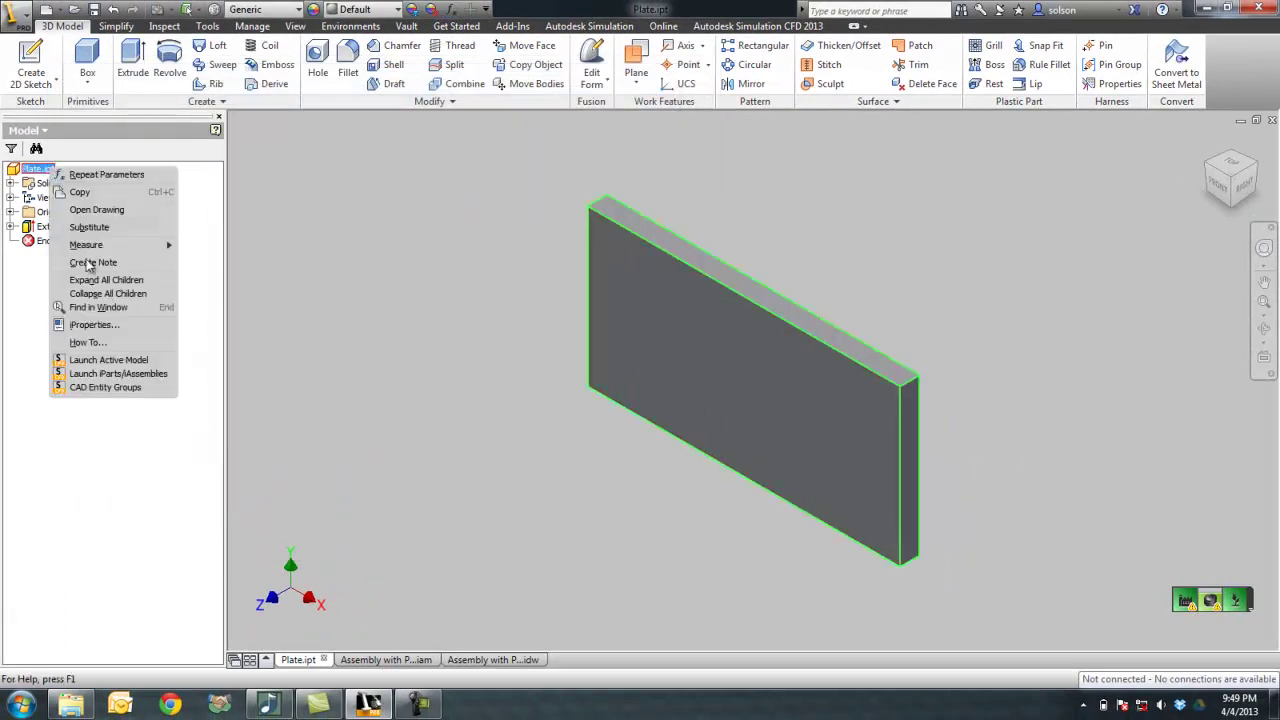
pyautogui.click(117, 327)
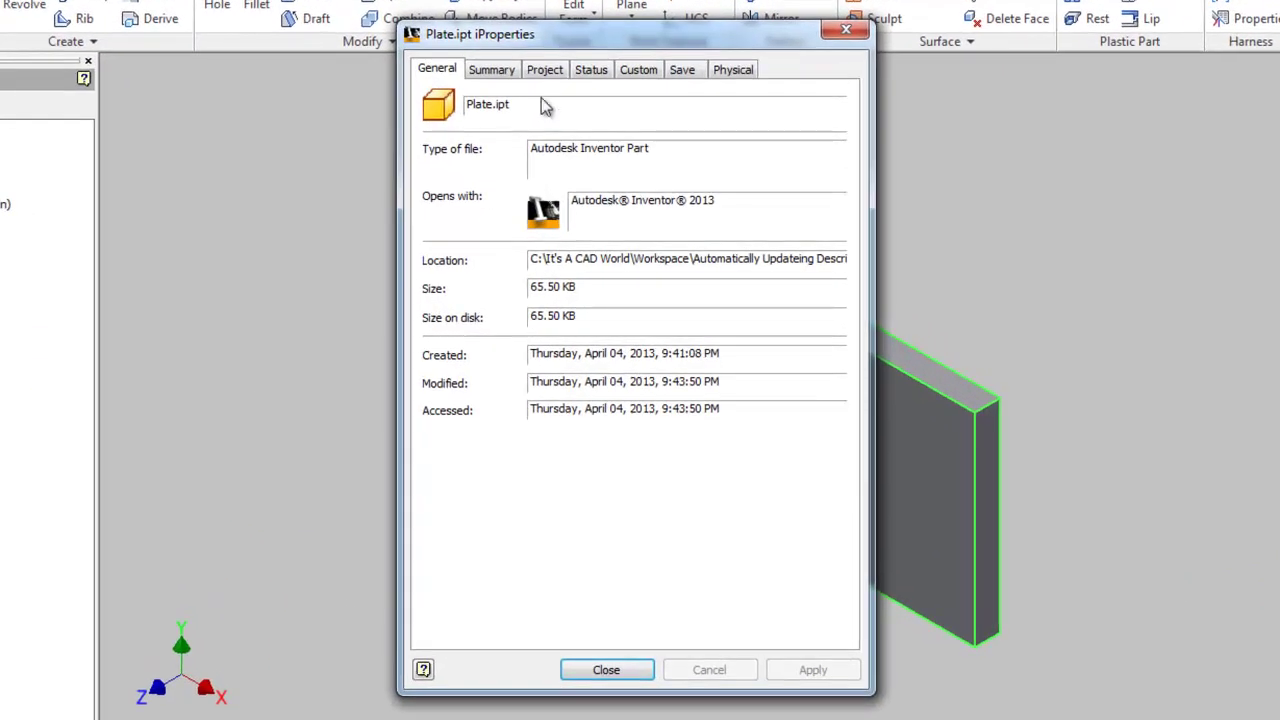
pyautogui.click(557, 75)
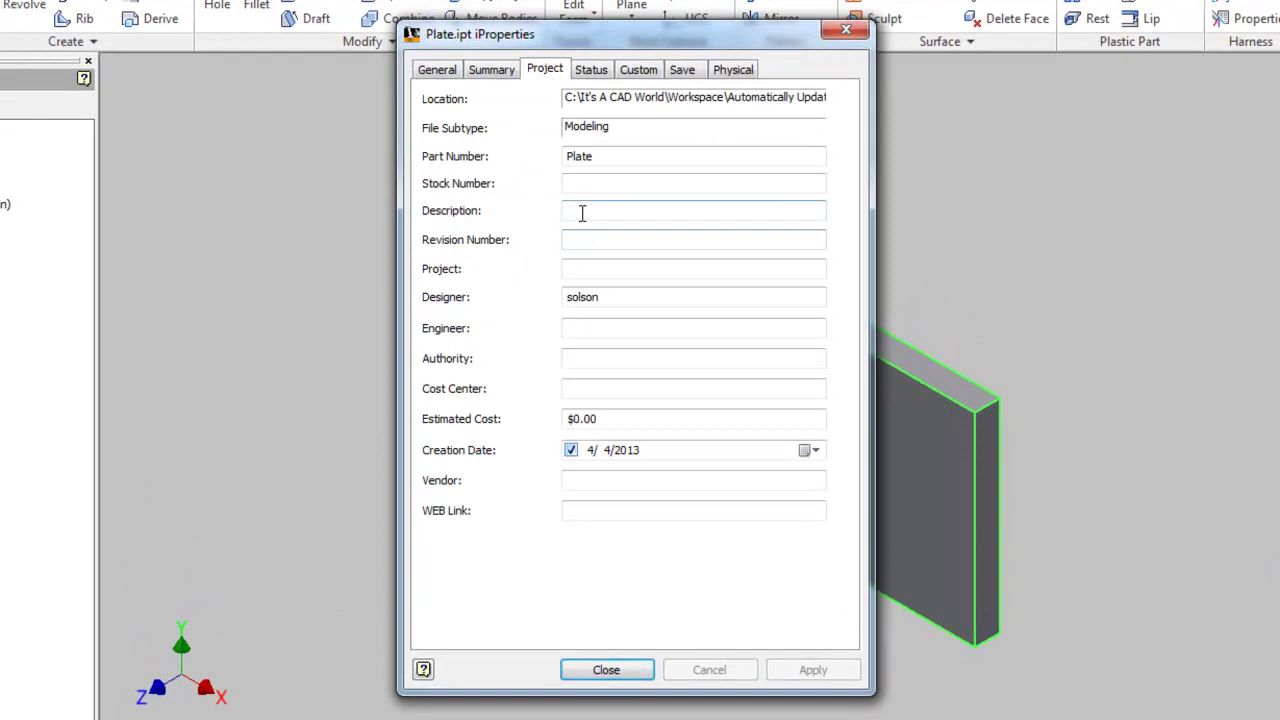
pyautogui.click(581, 211)
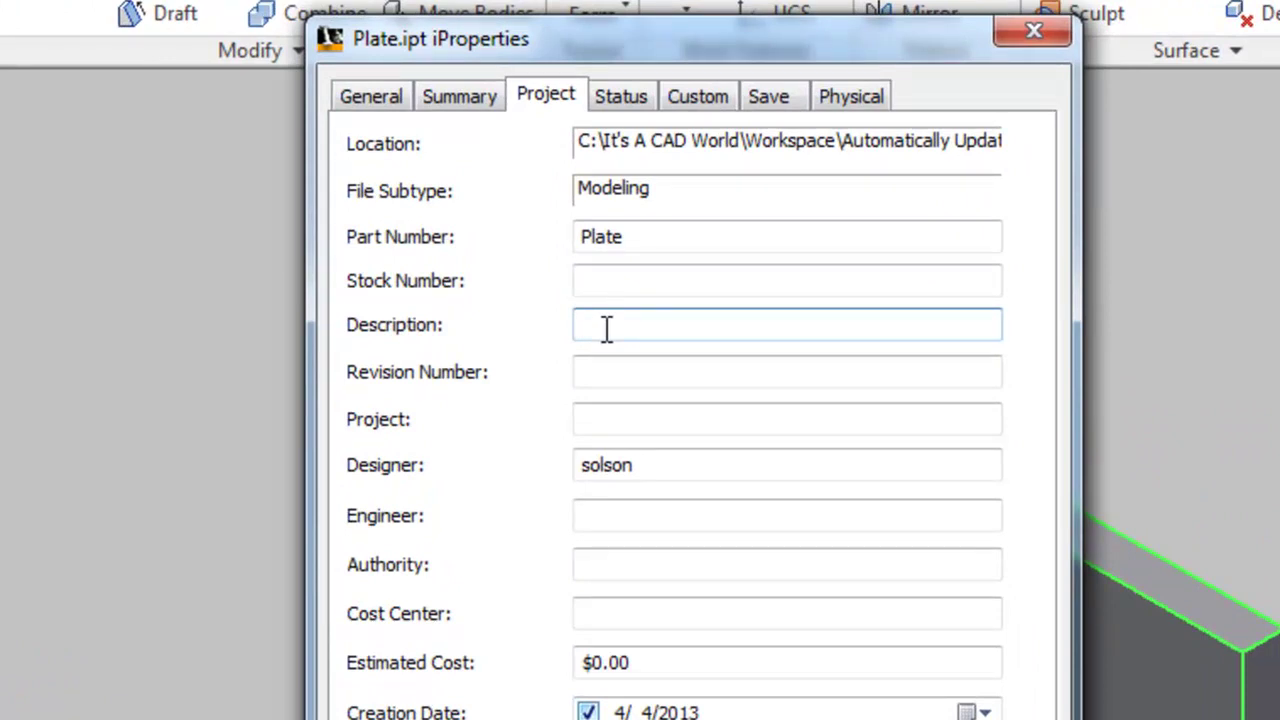
pyautogui.write('=')
pyautogui.write('PL')
pyautogui.write('<')
pyautogui.write('Thickness>')
pyautogui.write('x')
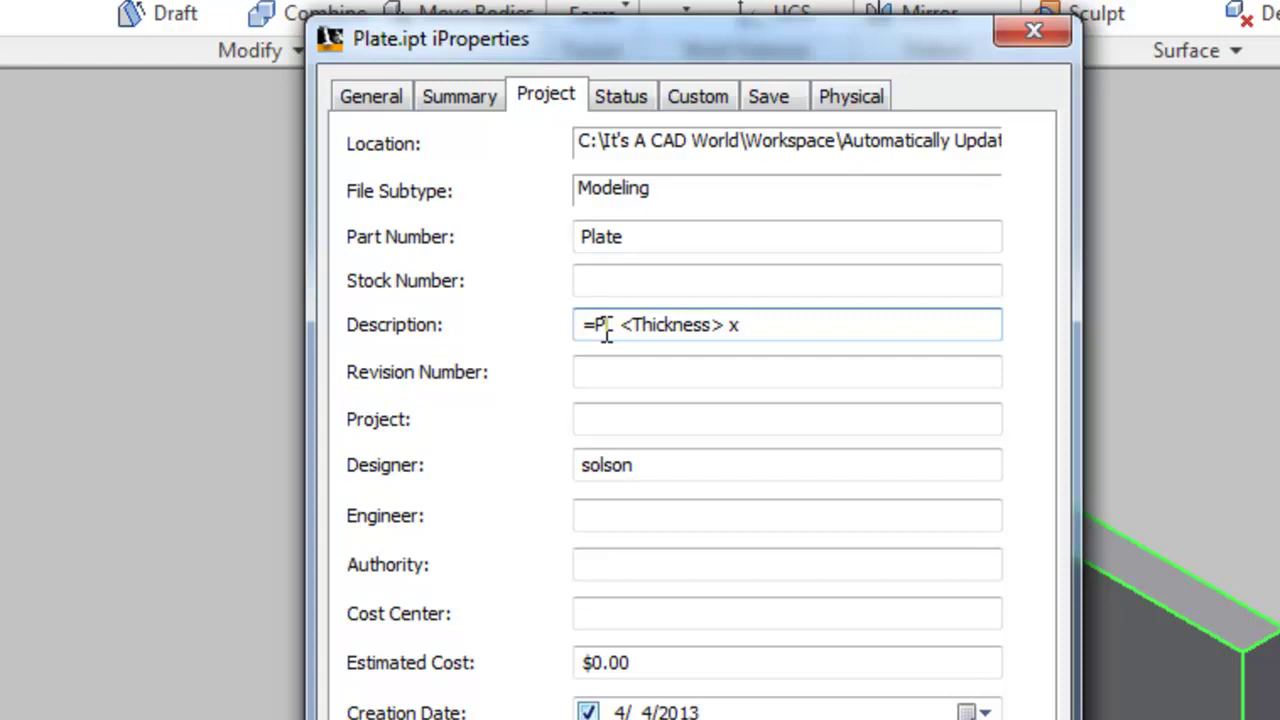
pyautogui.write(' <Width> x <Length')
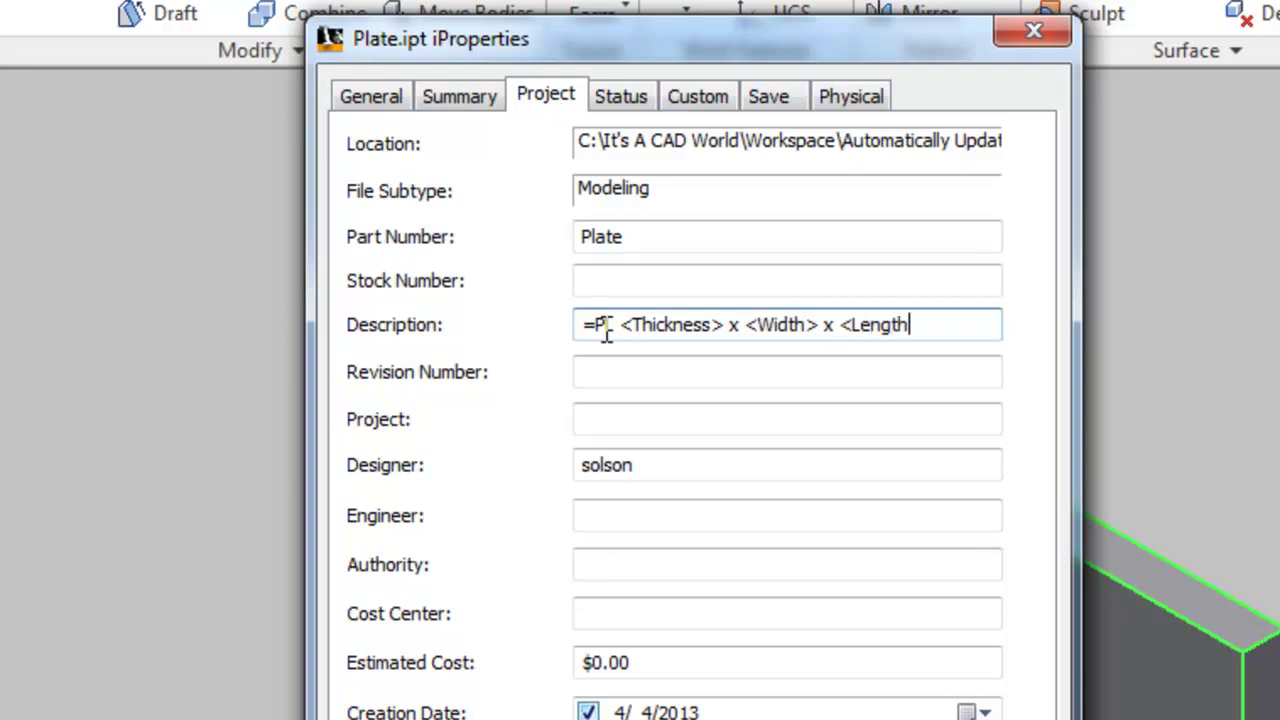
pyautogui.write('>')
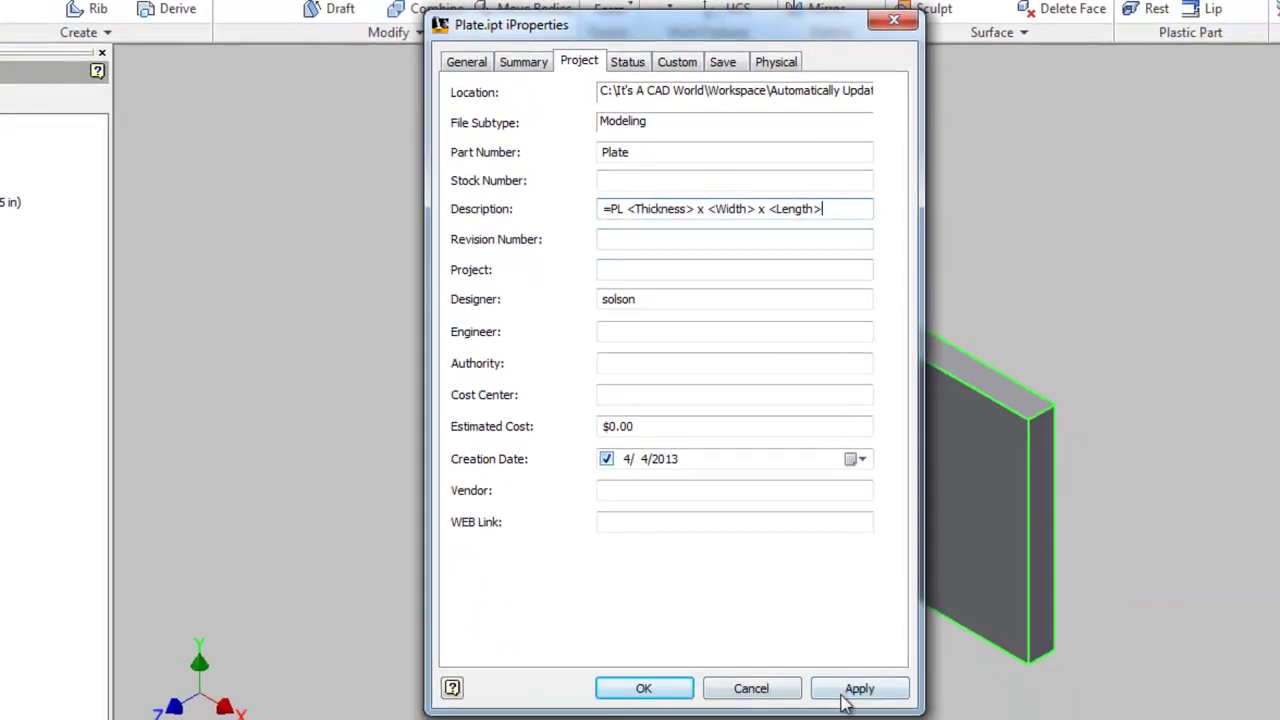
# Apply the Description formula, check it evaluates to PL 0.250 x 2 x 4, and close iProperties
pyautogui.click(855, 690)
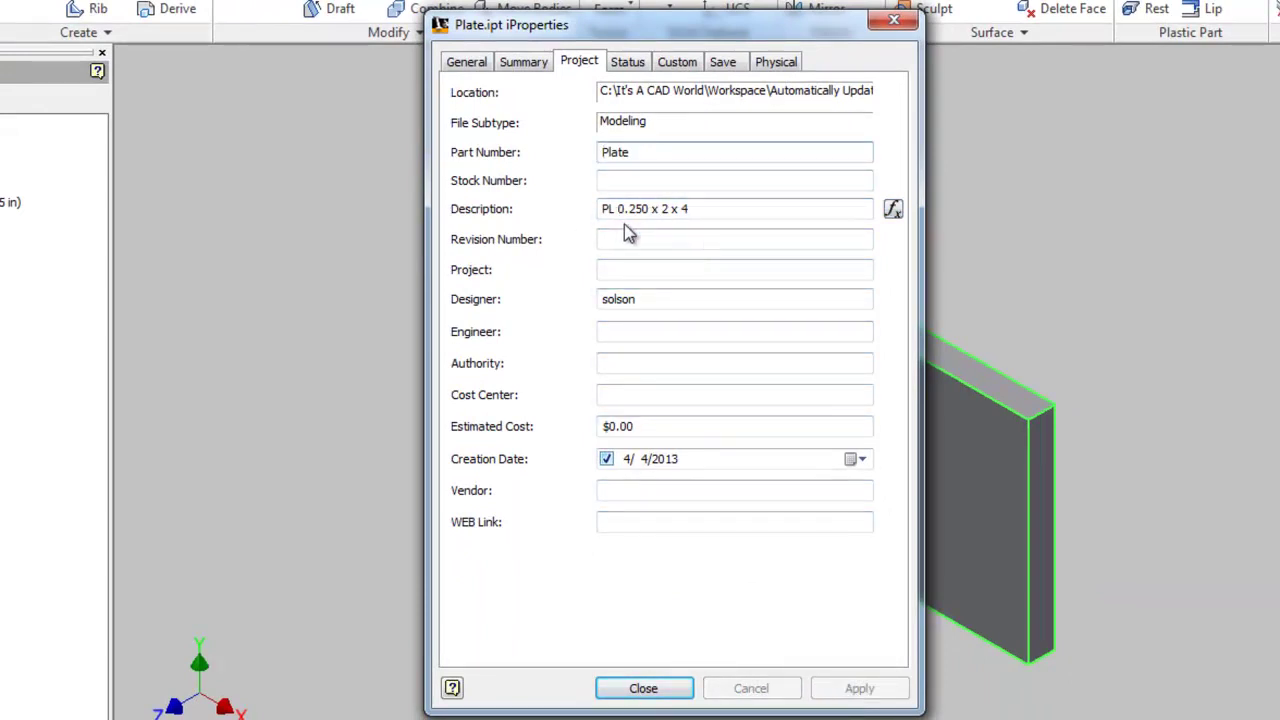
pyautogui.moveTo(640, 230)
pyautogui.click(893, 210)
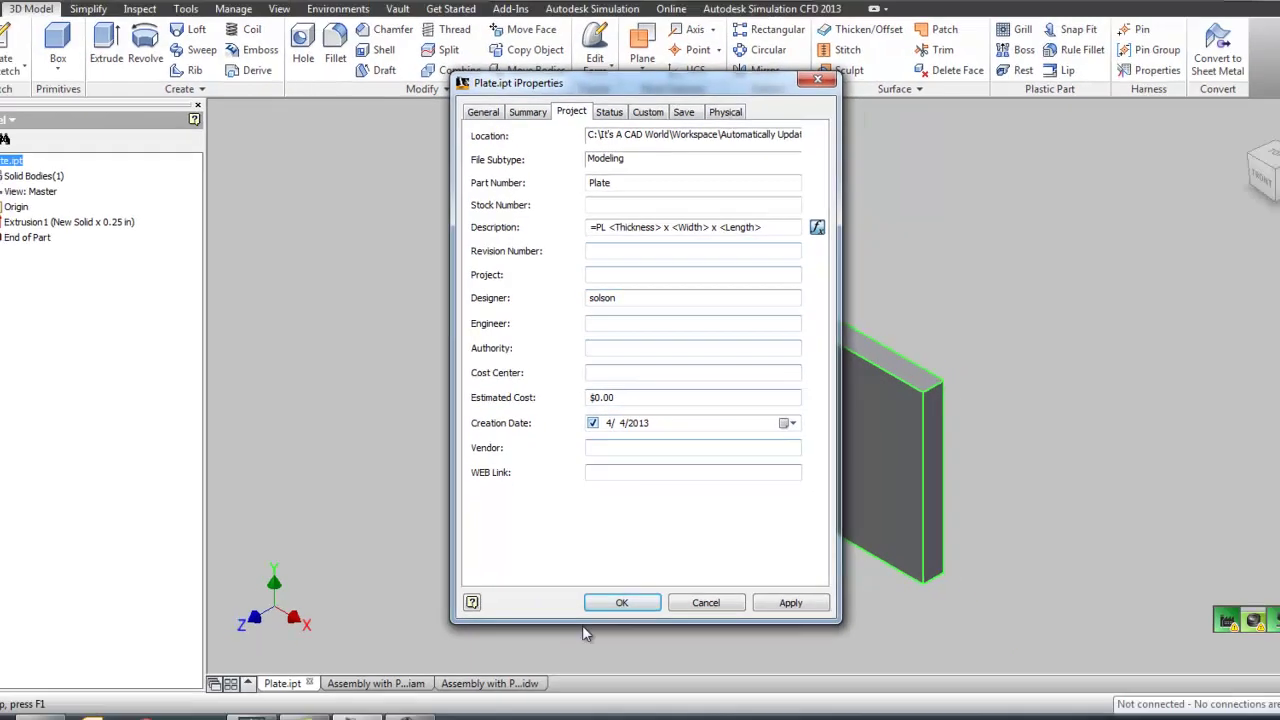
pyautogui.click(641, 694)
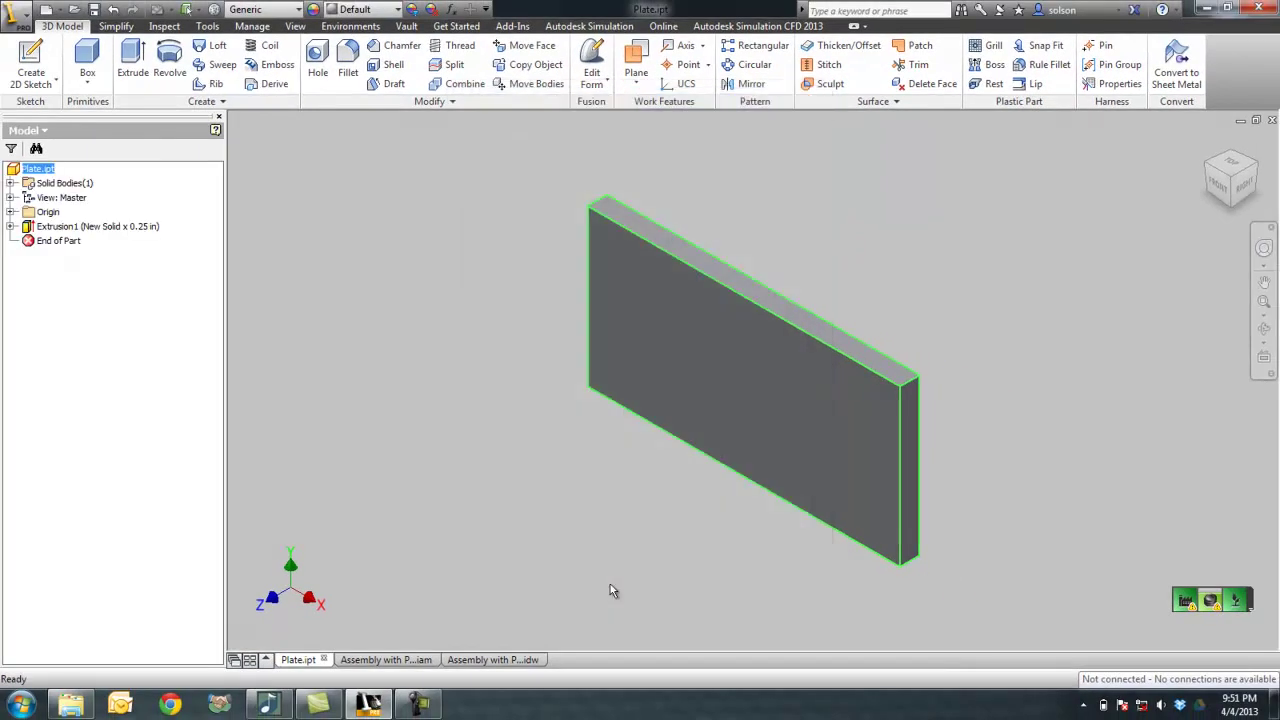
# Save the Assembly with Plate.iam, confirming the changes
pyautogui.click(413, 660)
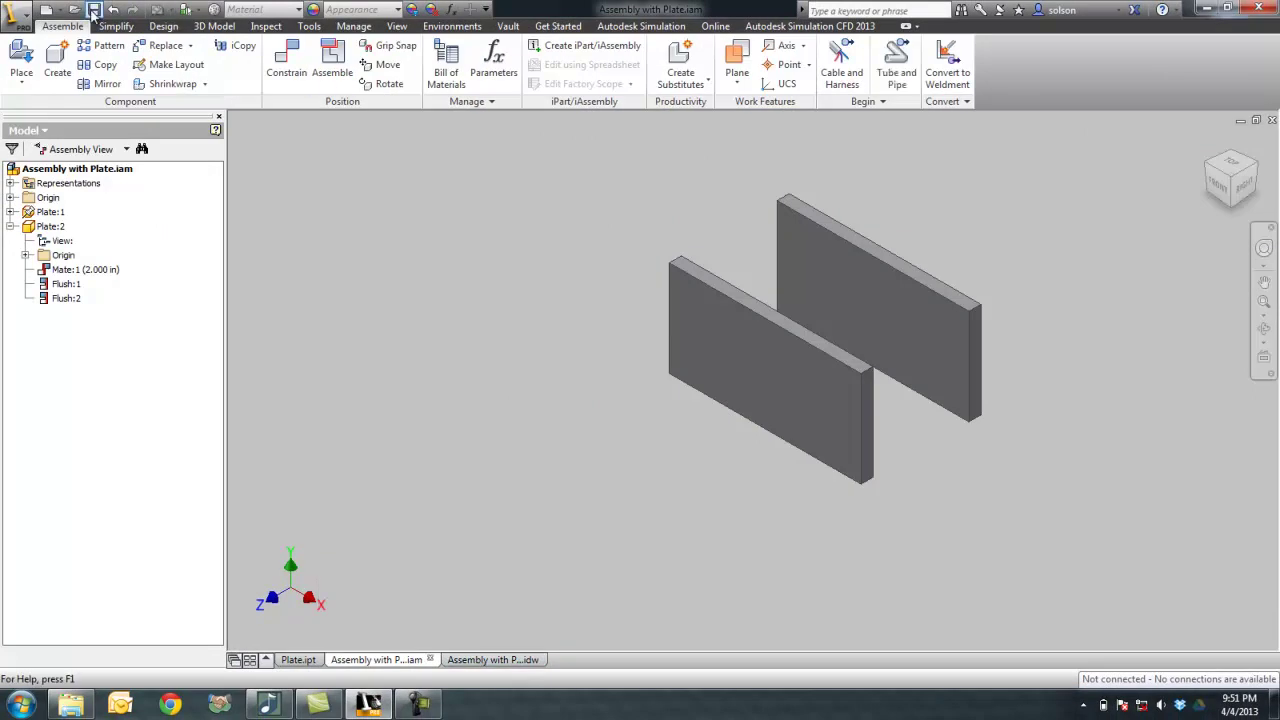
pyautogui.click(95, 10)
pyautogui.click(727, 296)
# View the drawing's parts list, which now describes Plate as PL 0.250 x 2 x 4
pyautogui.click(492, 659)
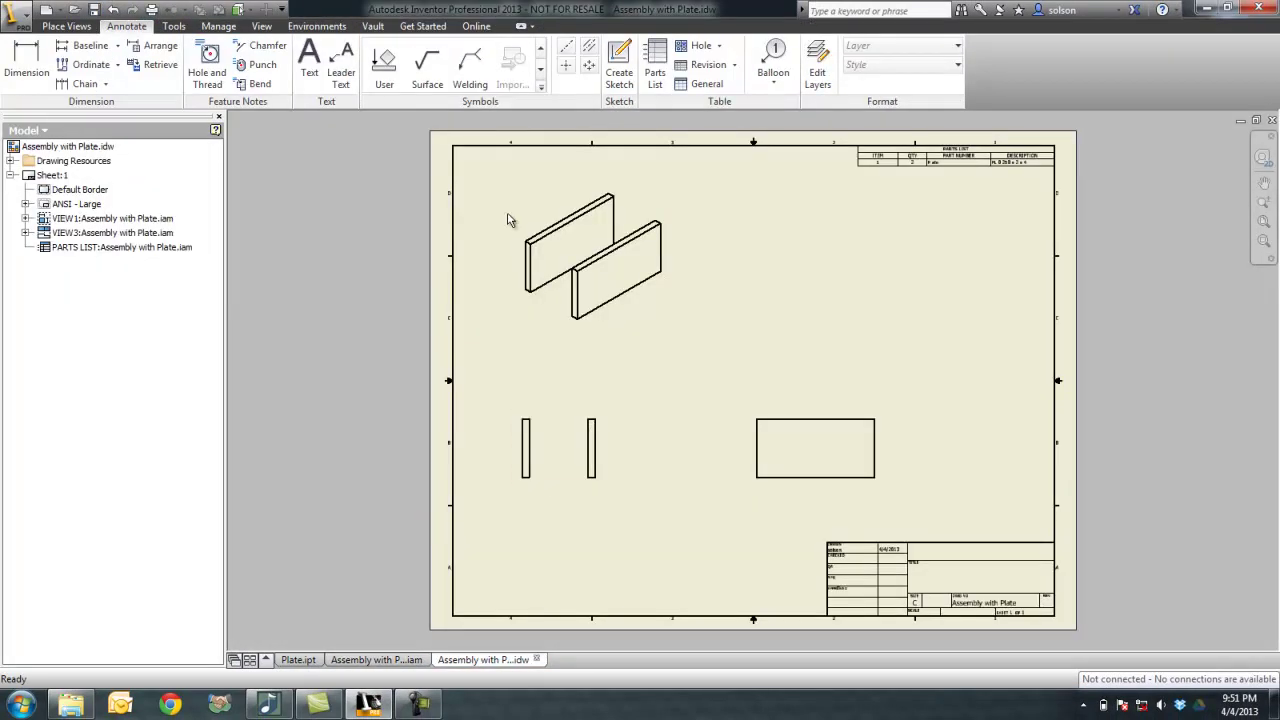
pyautogui.scroll(6, 1034, 171)
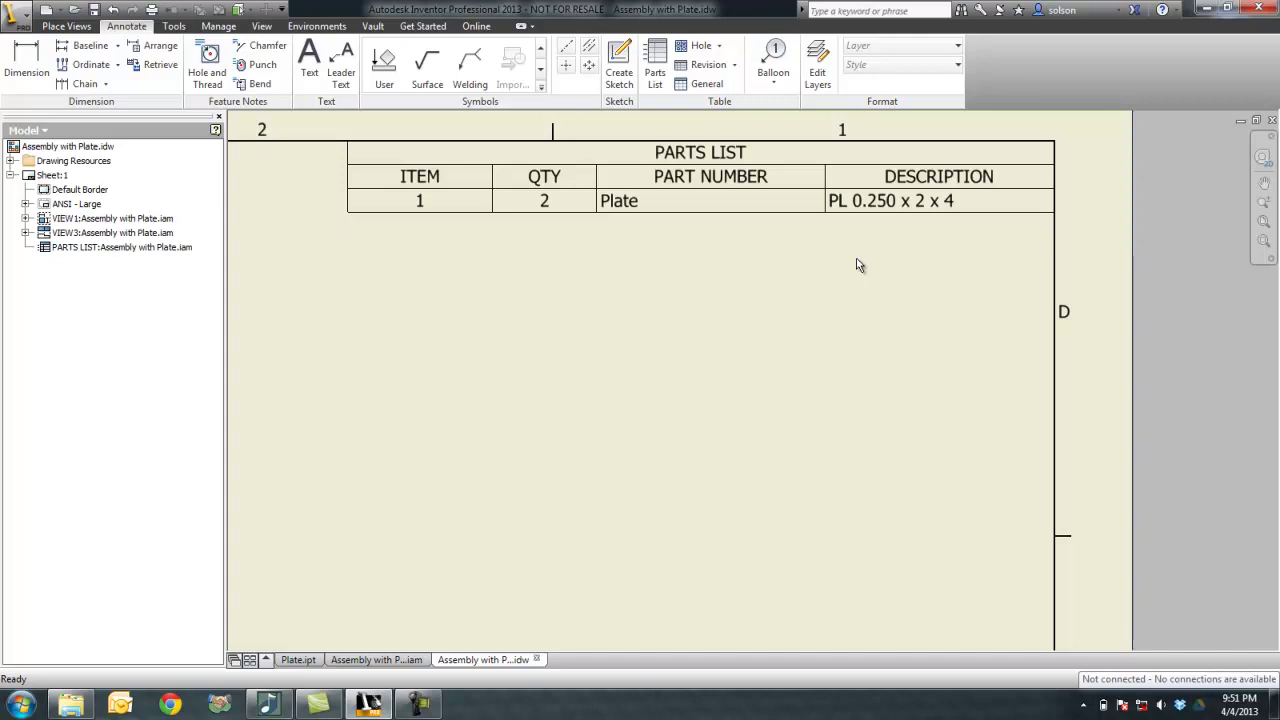
pyautogui.scroll(-6, 760, 360)
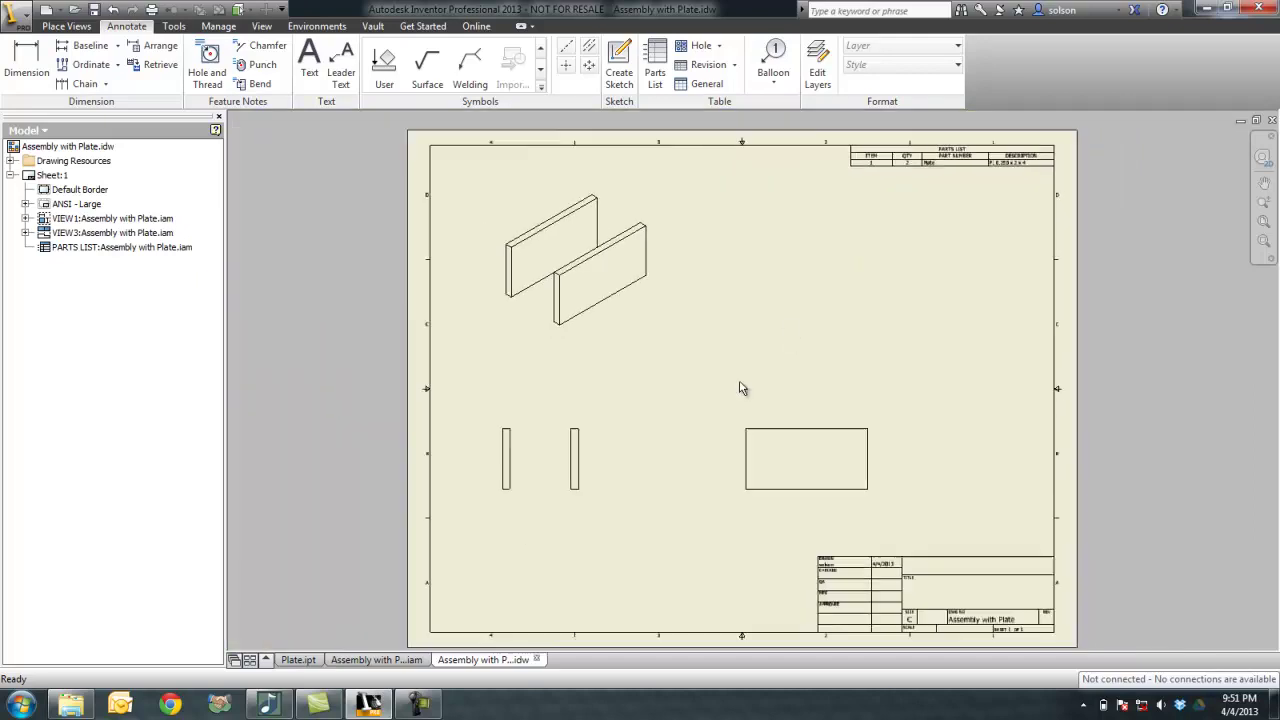
# In Plate.ipt's Parameters, set Length 5, Width 2.25 and Thickness .1875 in
pyautogui.click(306, 660)
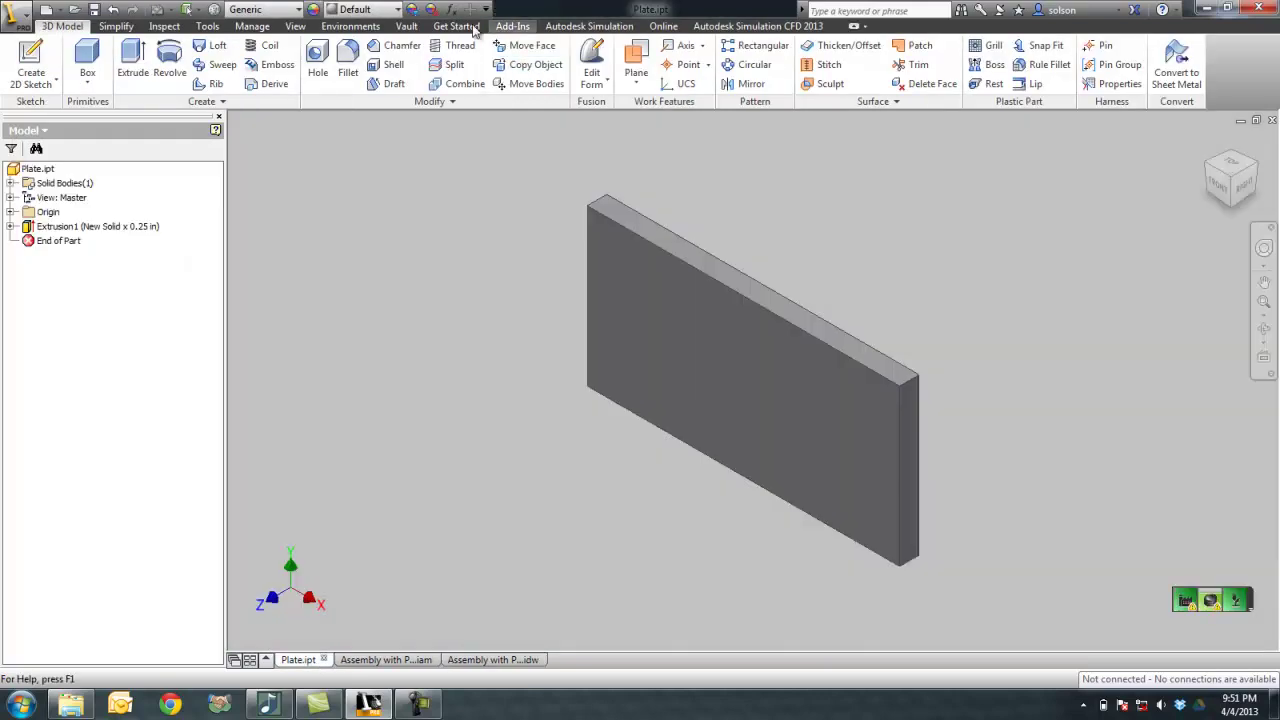
pyautogui.click(451, 9)
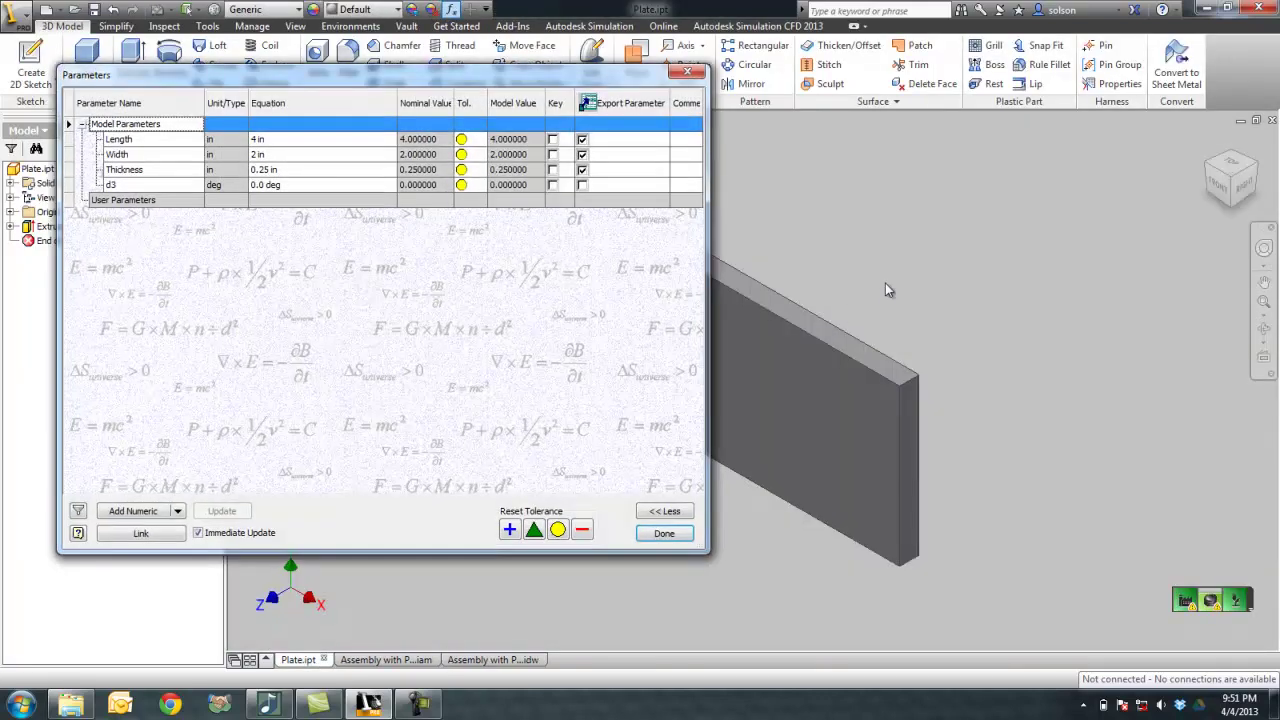
pyautogui.moveTo(888, 290); pyautogui.dragTo(1050, 305, button='middle')
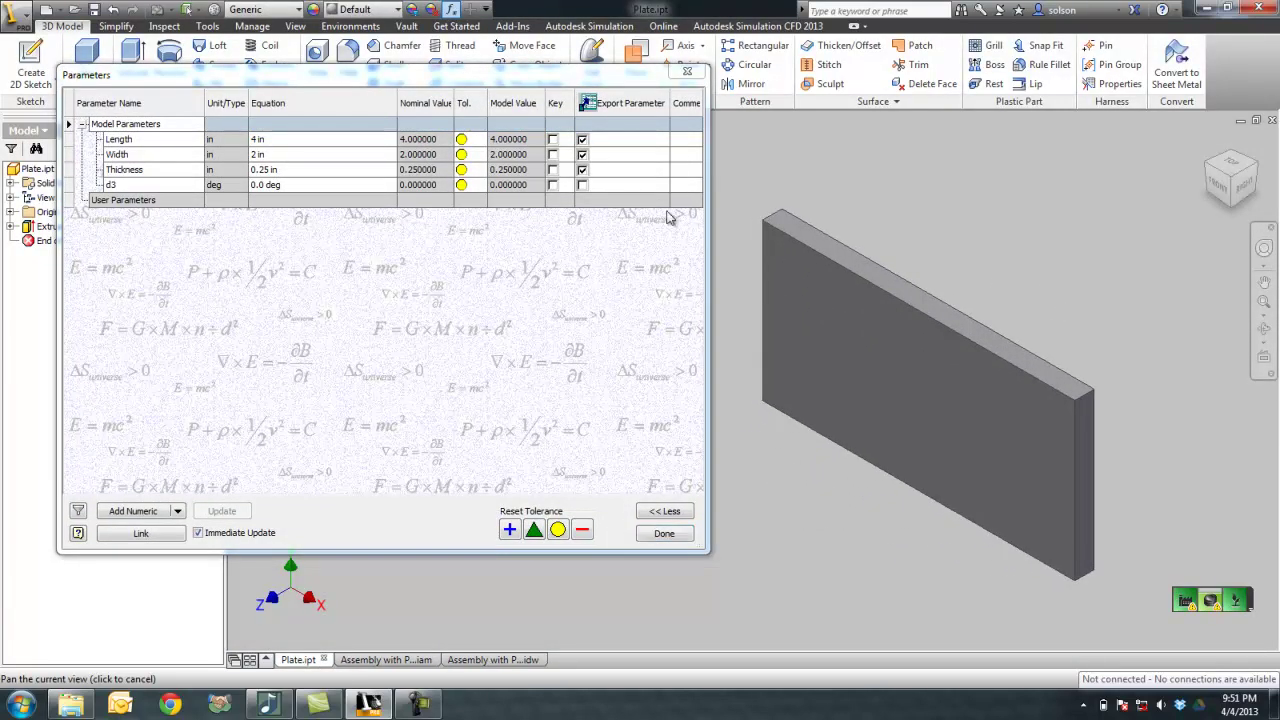
pyautogui.click(328, 141)
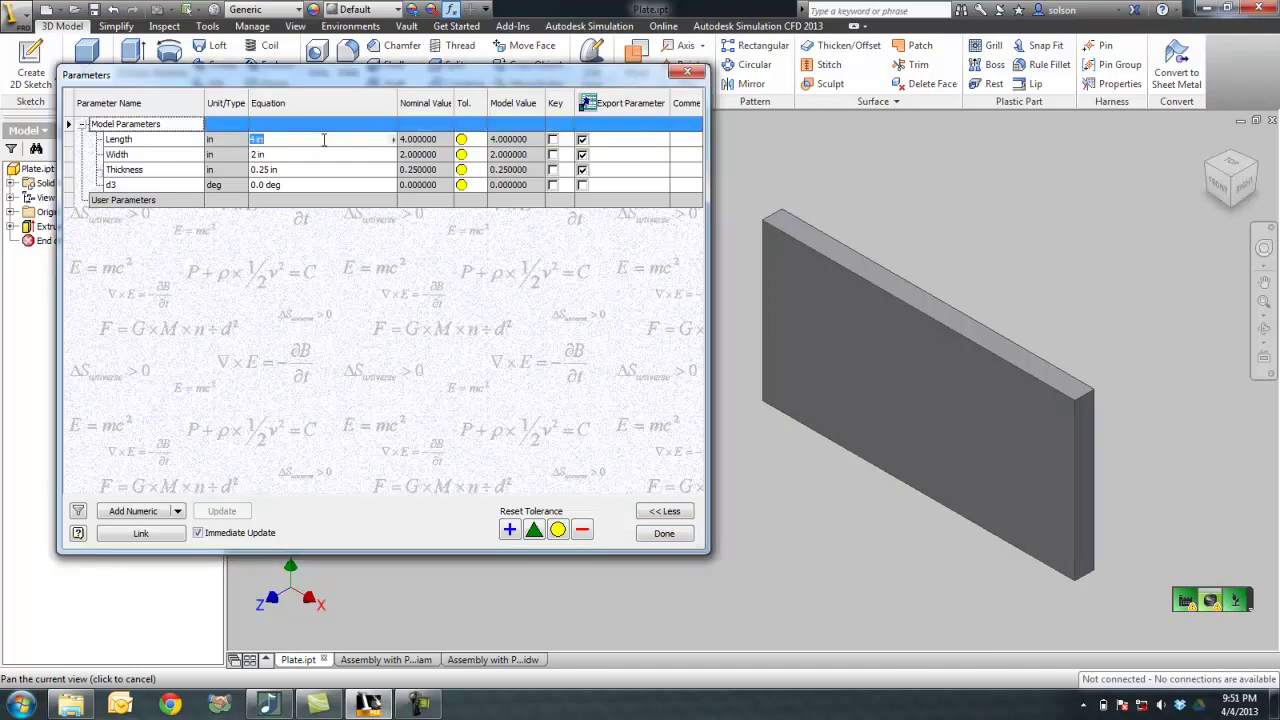
pyautogui.write('5')
pyautogui.press('Return')
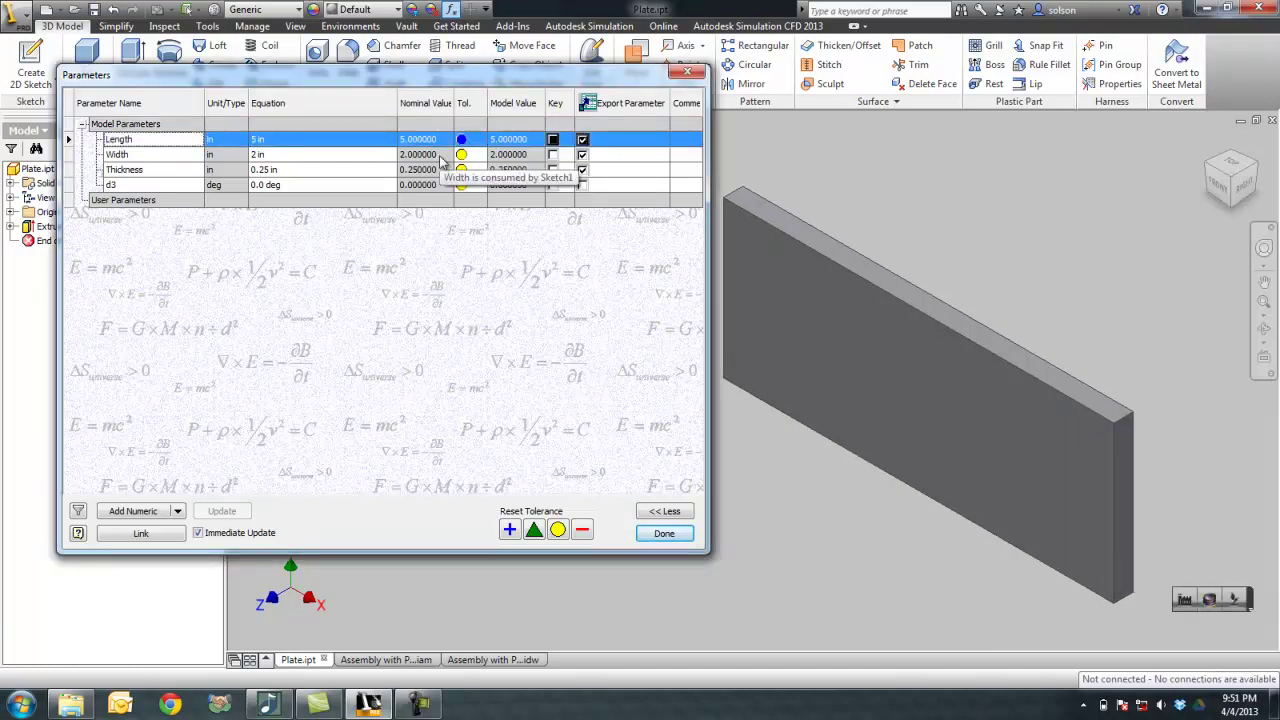
pyautogui.click(283, 156)
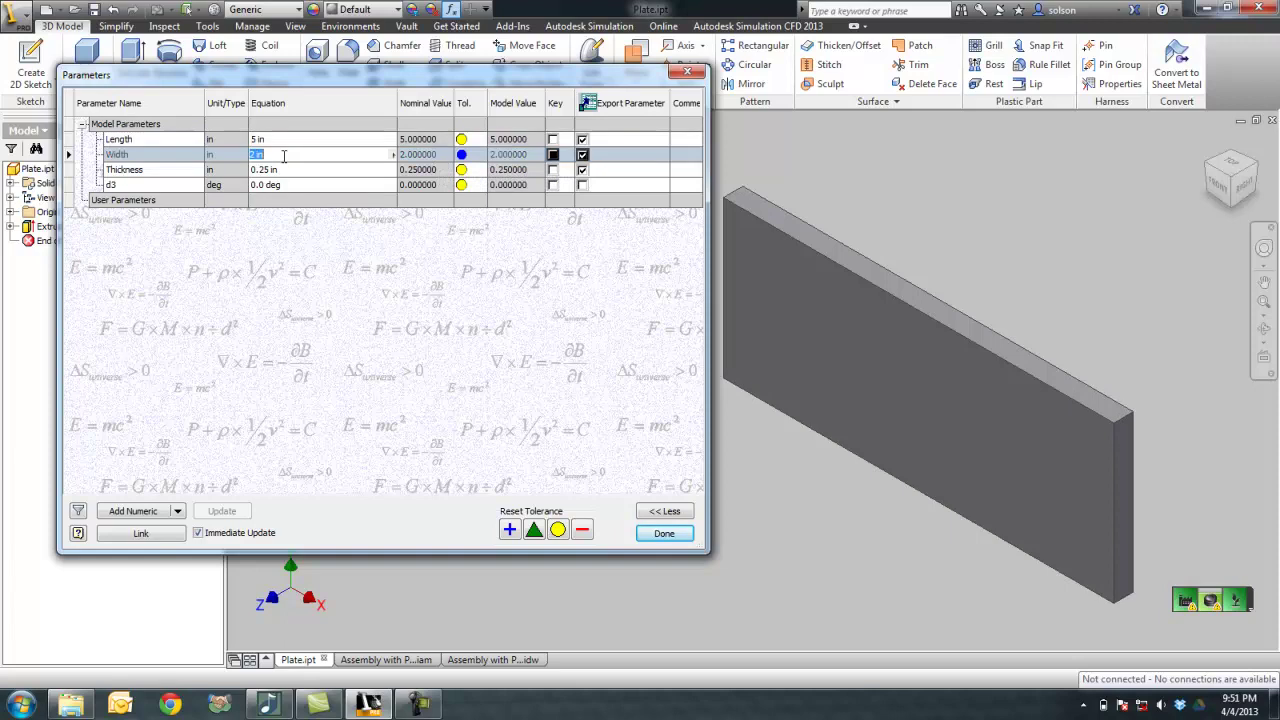
pyautogui.write('2.25')
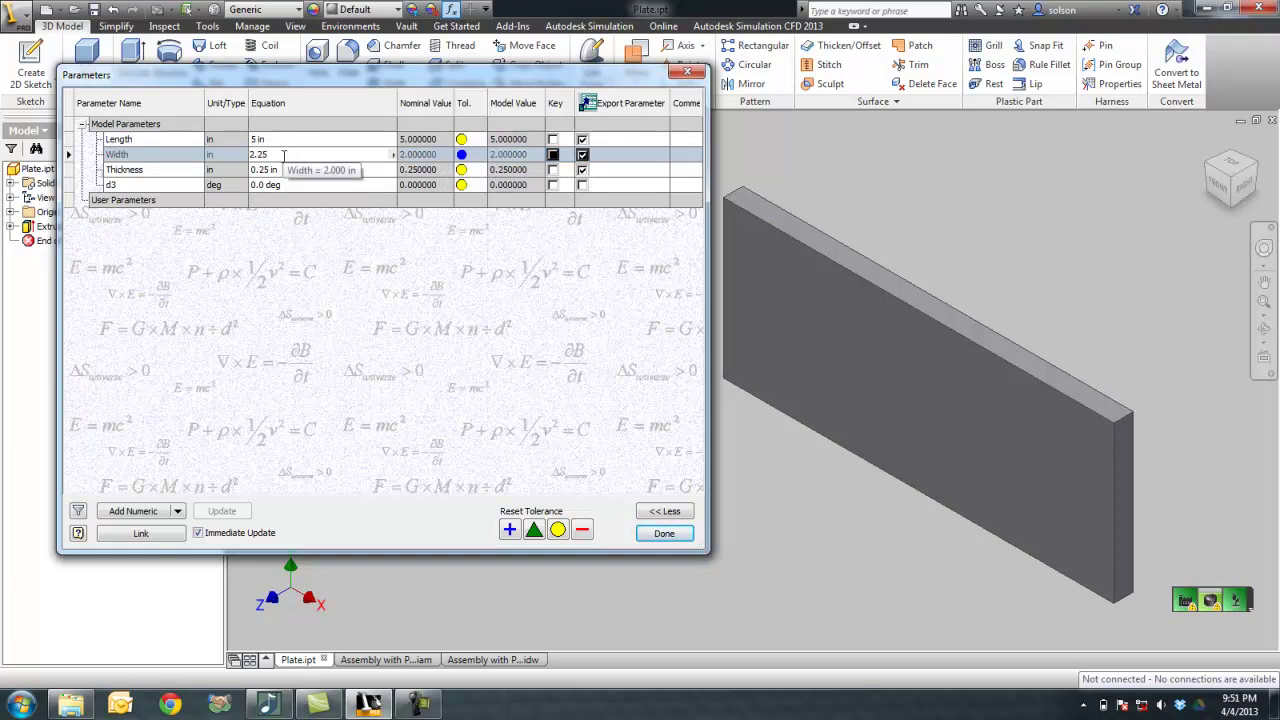
pyautogui.press('Return')
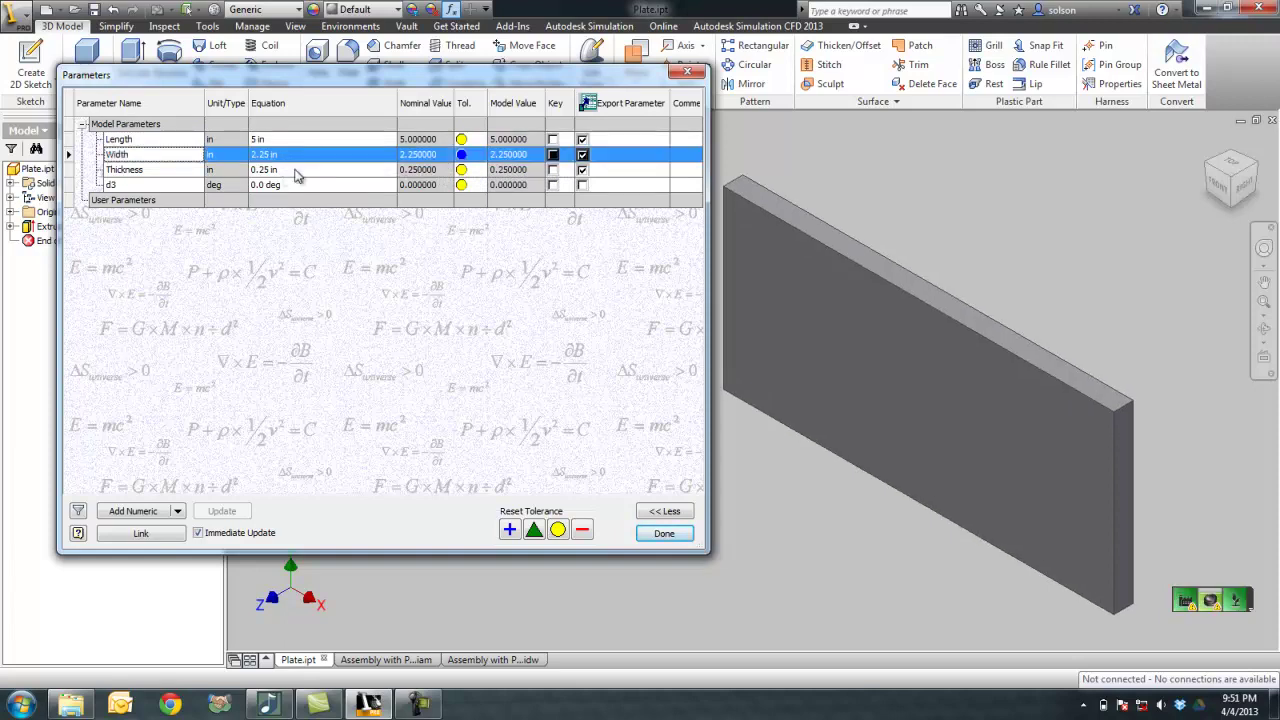
pyautogui.click(300, 170)
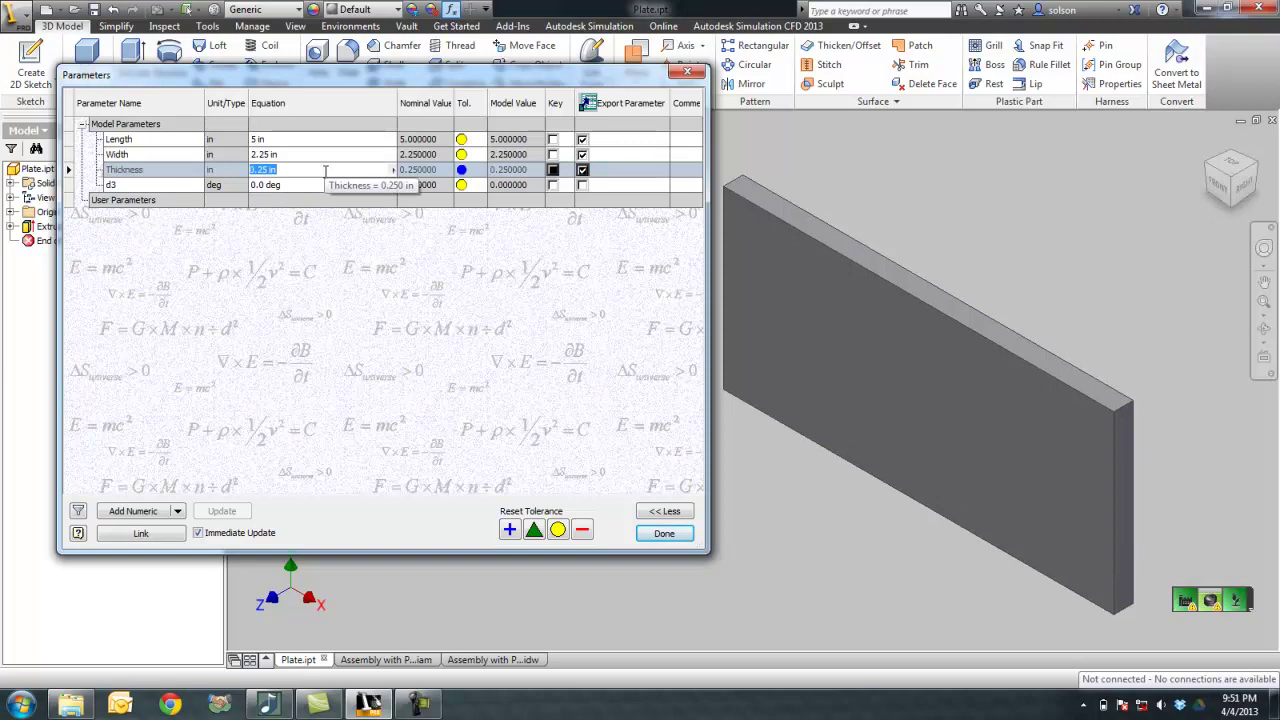
pyautogui.write('.1875')
pyautogui.press('Return')
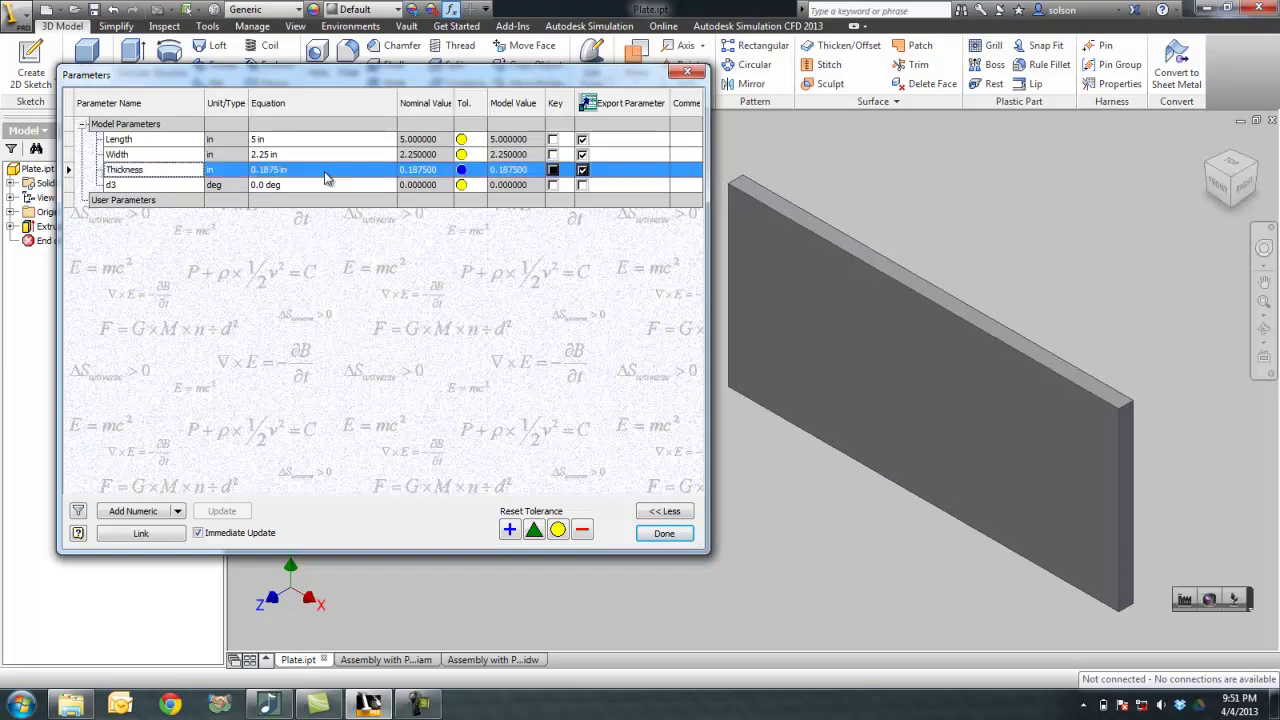
pyautogui.click(664, 533)
# Go to the assembly drawing and inspect the parts list Plate entry, PL 0.188 x 2 1/4 x 5
pyautogui.click(415, 664)
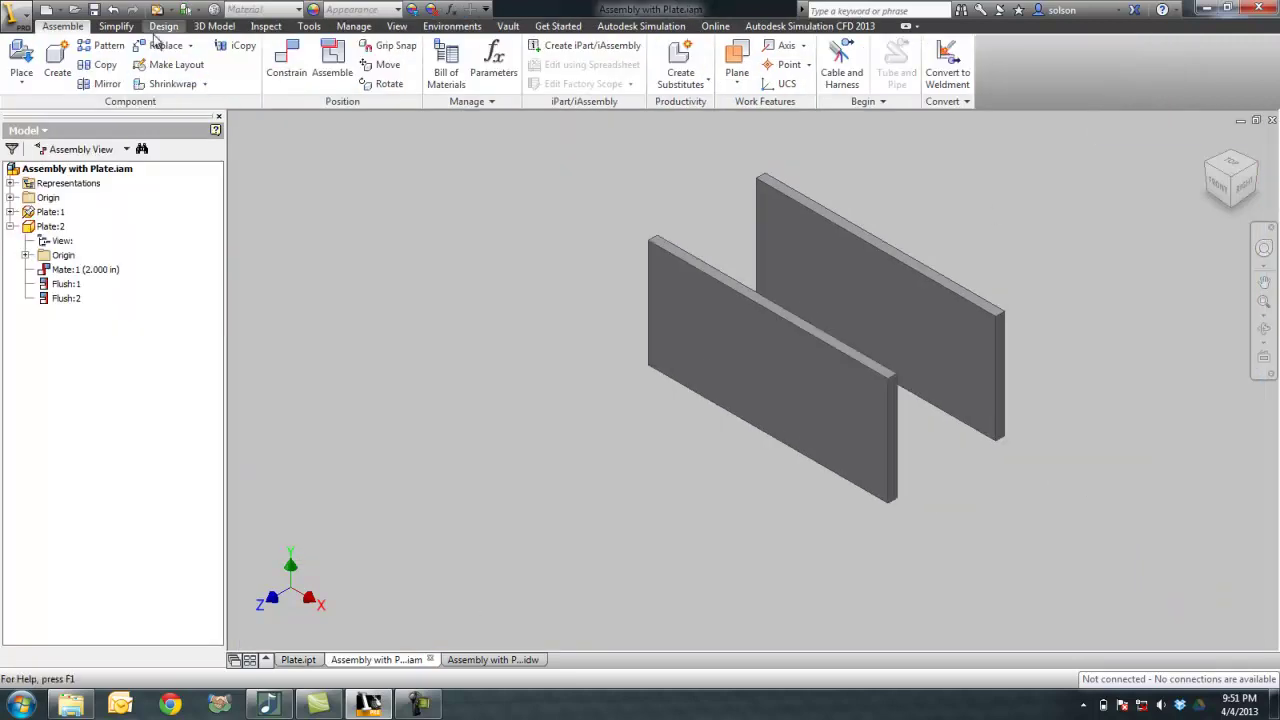
pyautogui.click(481, 662)
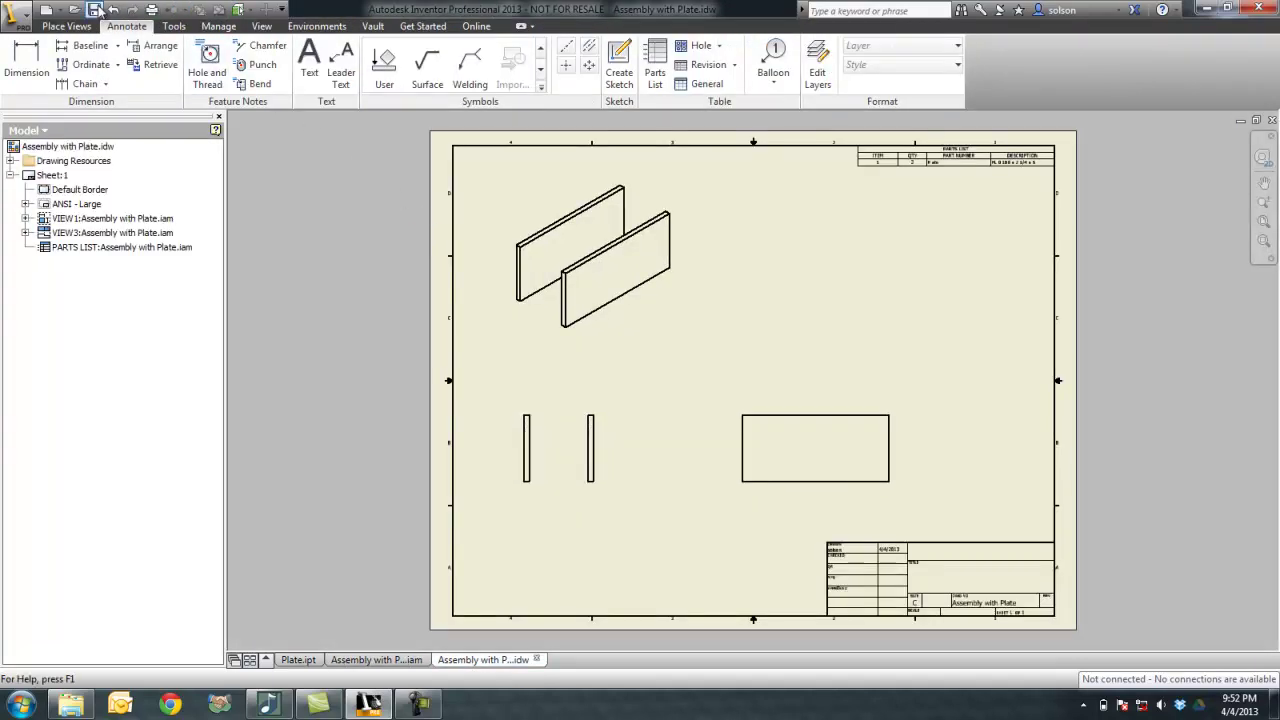
pyautogui.click(1000, 172)
pyautogui.scroll(5, 1001, 169)
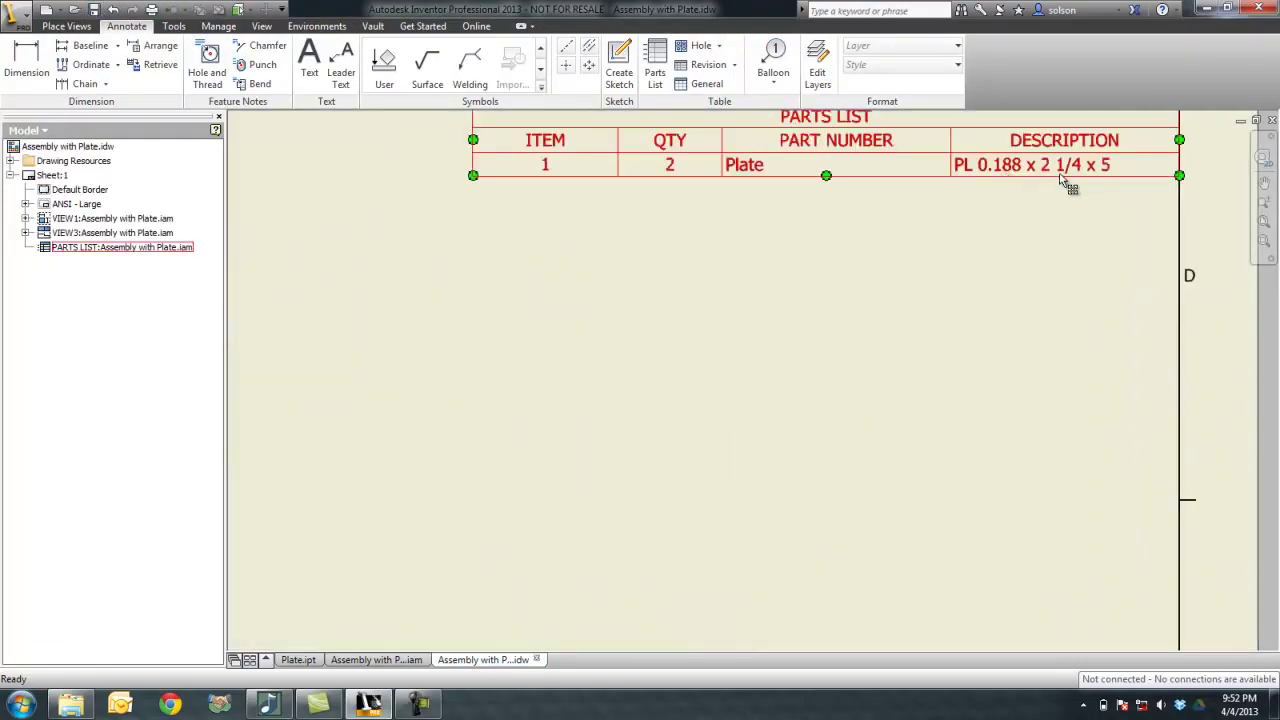
pyautogui.press('Escape')
pyautogui.moveTo(1107, 229); pyautogui.dragTo(1071, 251, button='middle')
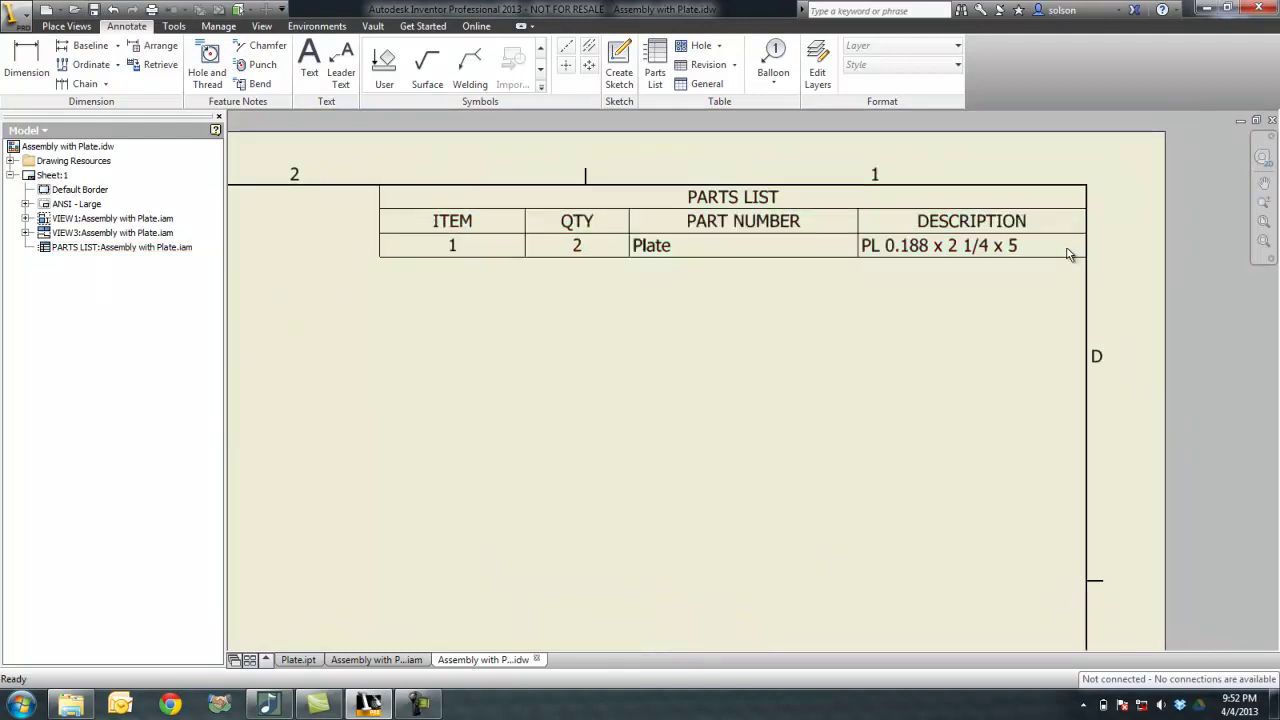
pyautogui.press('Home')
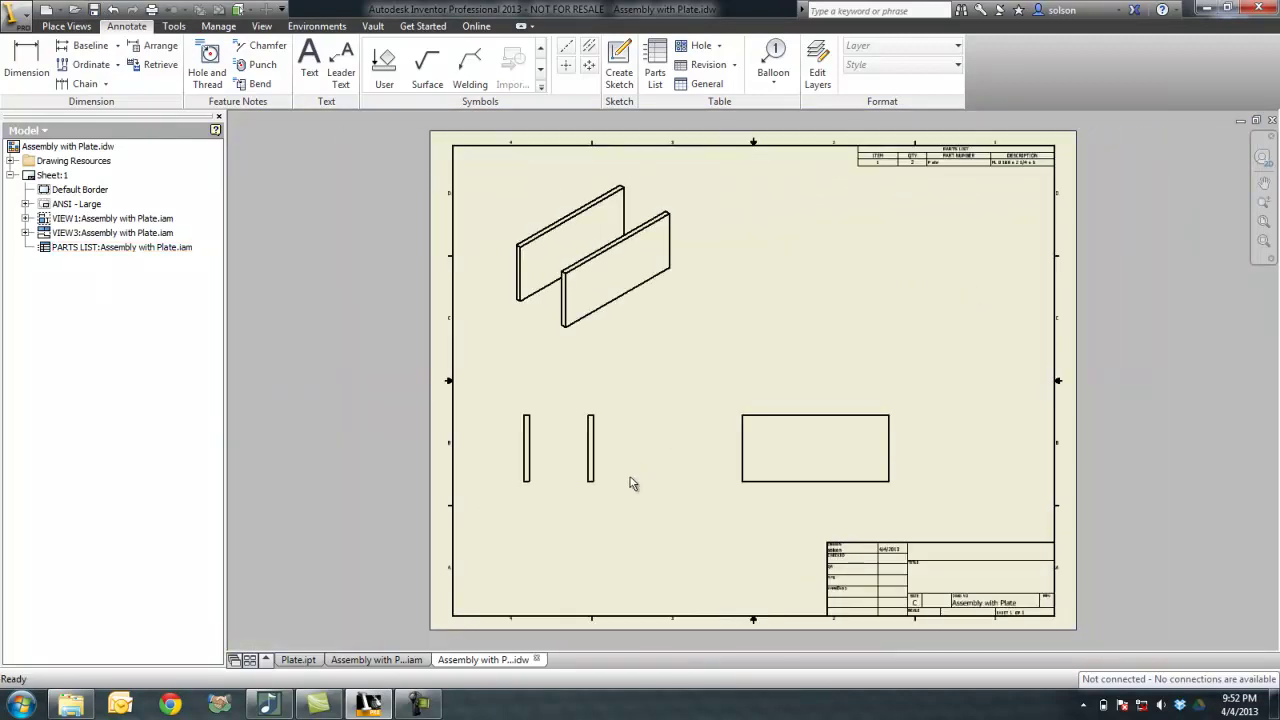
# In Plate.ipt, review the plate's parameters list and close it
pyautogui.click(298, 659)
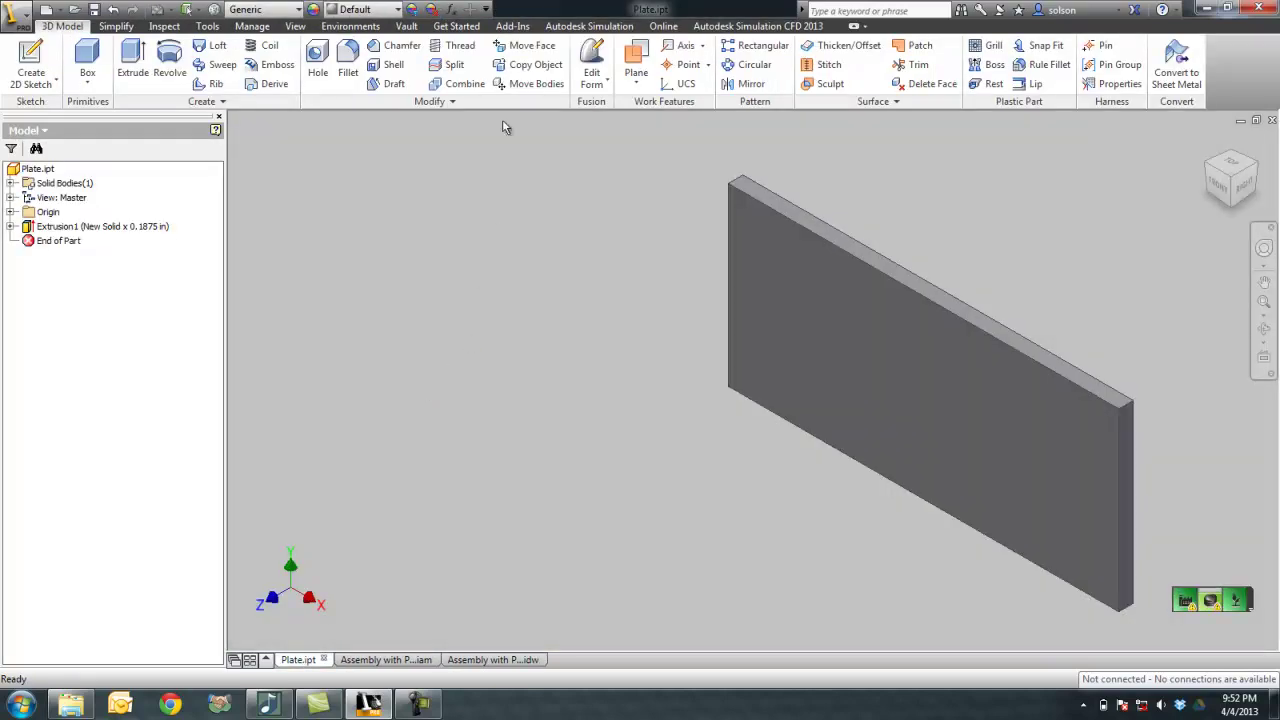
pyautogui.click(453, 10)
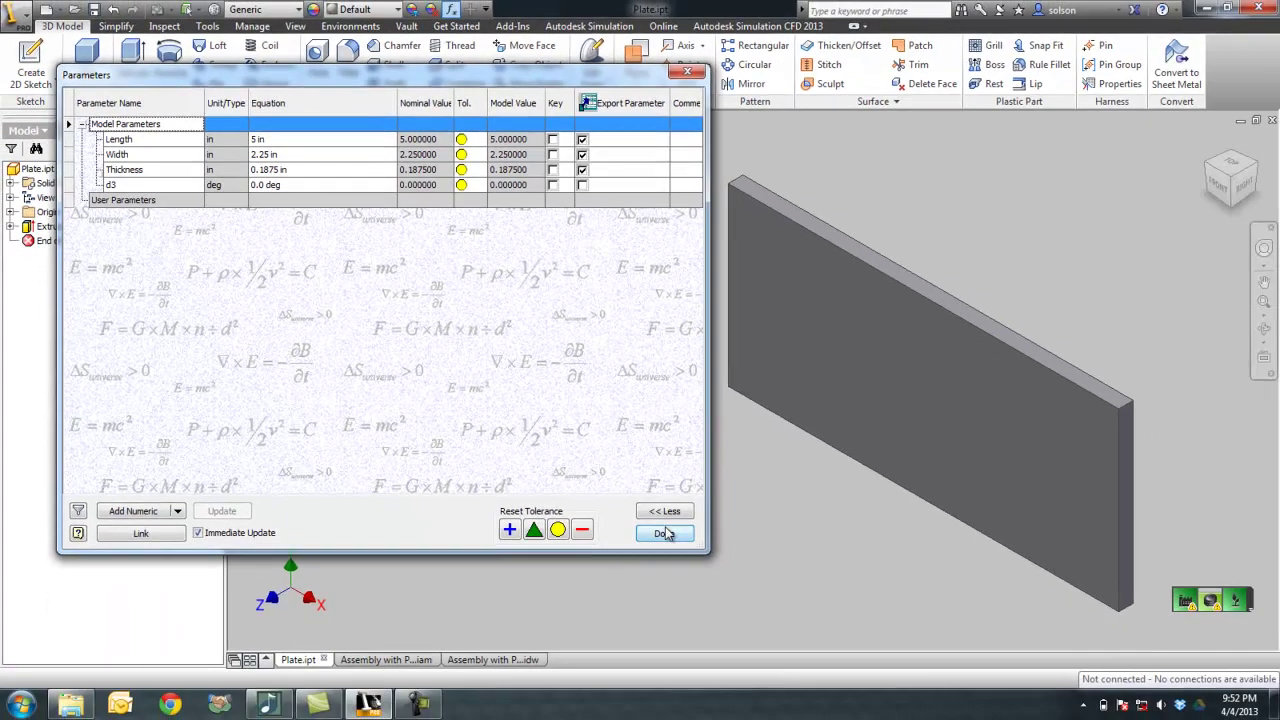
pyautogui.click(660, 532)
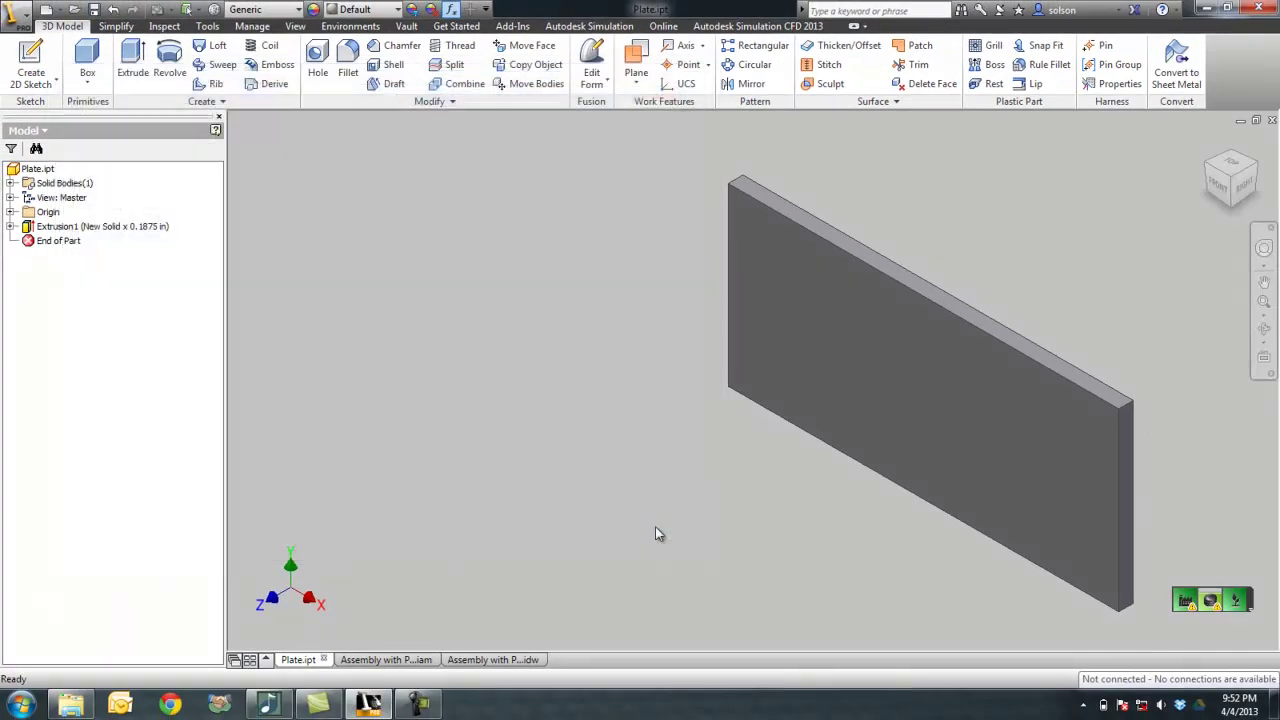
# Show Plate.ipt's iProperties Project tab, where Description reads PL 0.188 x 2 1/4 x 5
pyautogui.rightClick(38, 169)
pyautogui.click(125, 329)
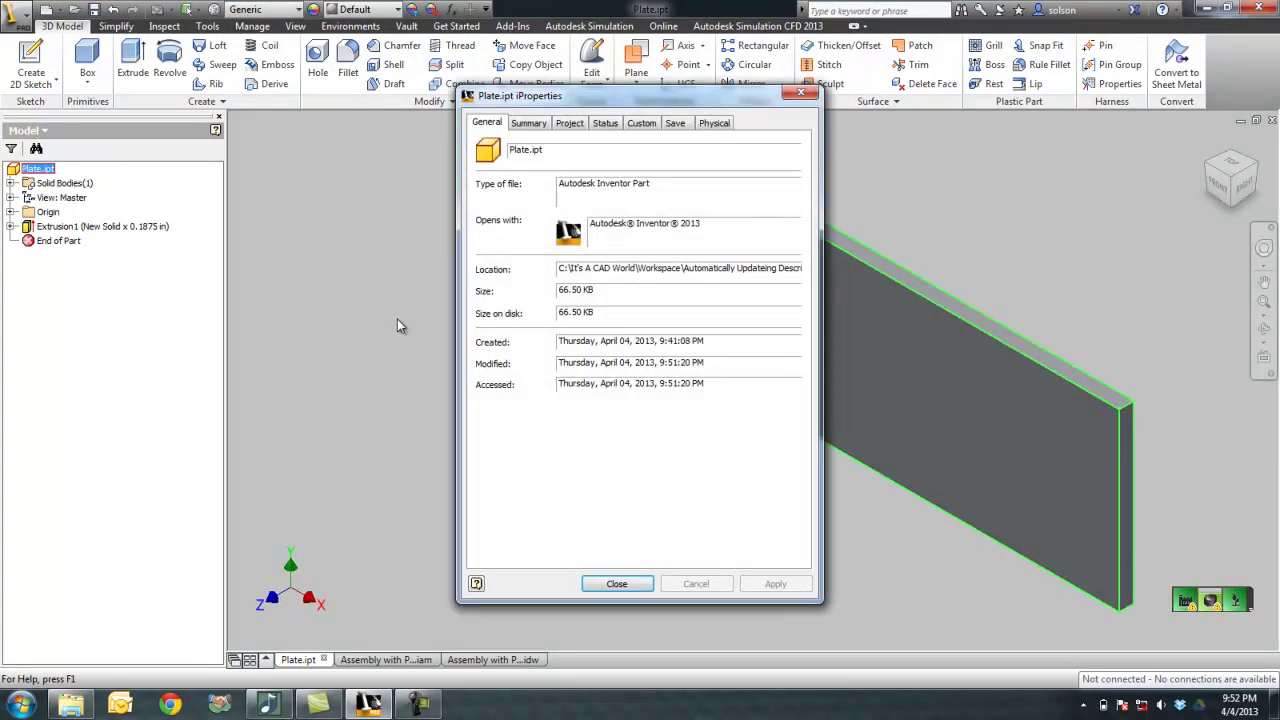
pyautogui.click(577, 127)
pyautogui.moveTo(588, 236)
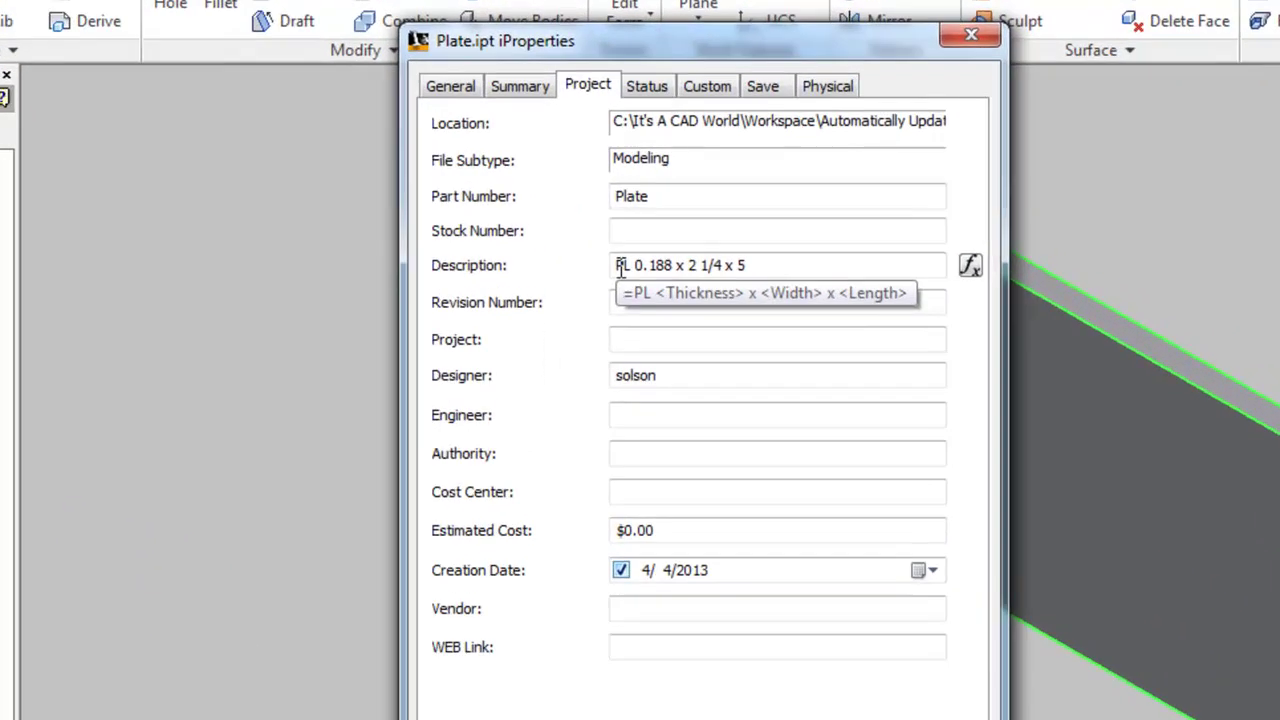